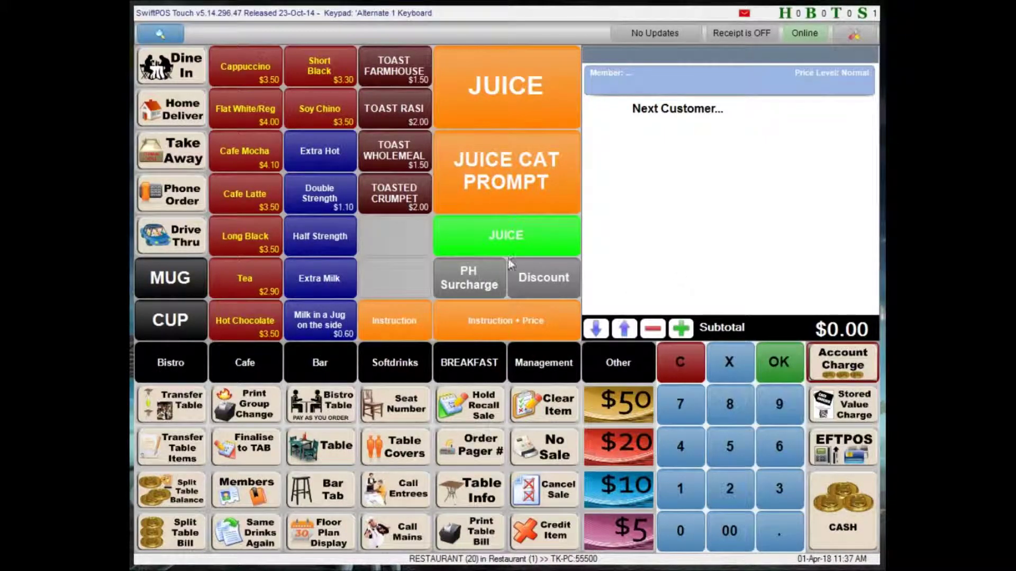
Ring up one toasted crumpet, one wholemeal toast, one raisin toast and one farmhouse toast
click(403, 196)
click(402, 154)
click(415, 112)
click(412, 80)
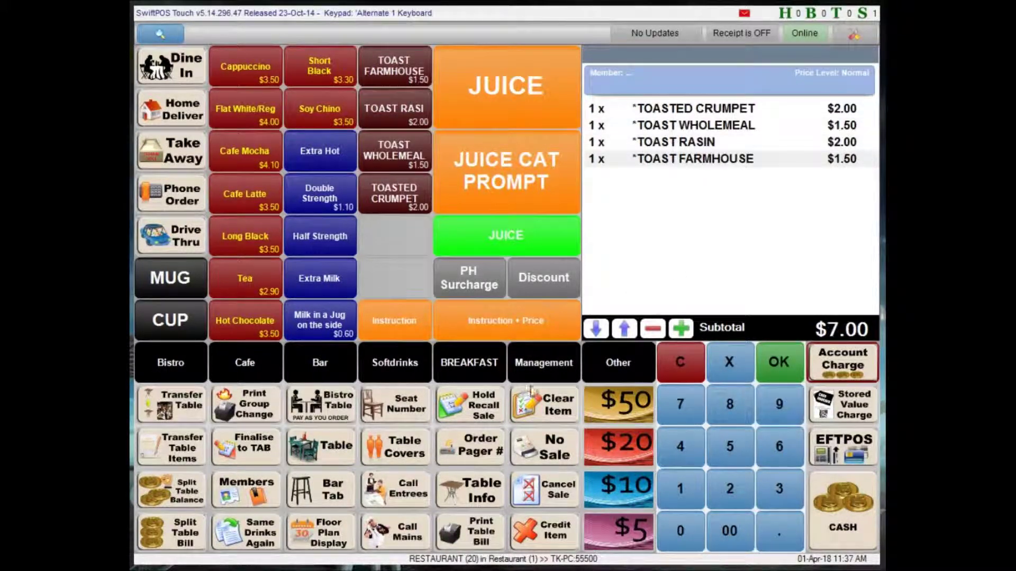
Cancel the current sale, confirm clearing it and get the till ready for the next customer
click(539, 488)
click(488, 359)
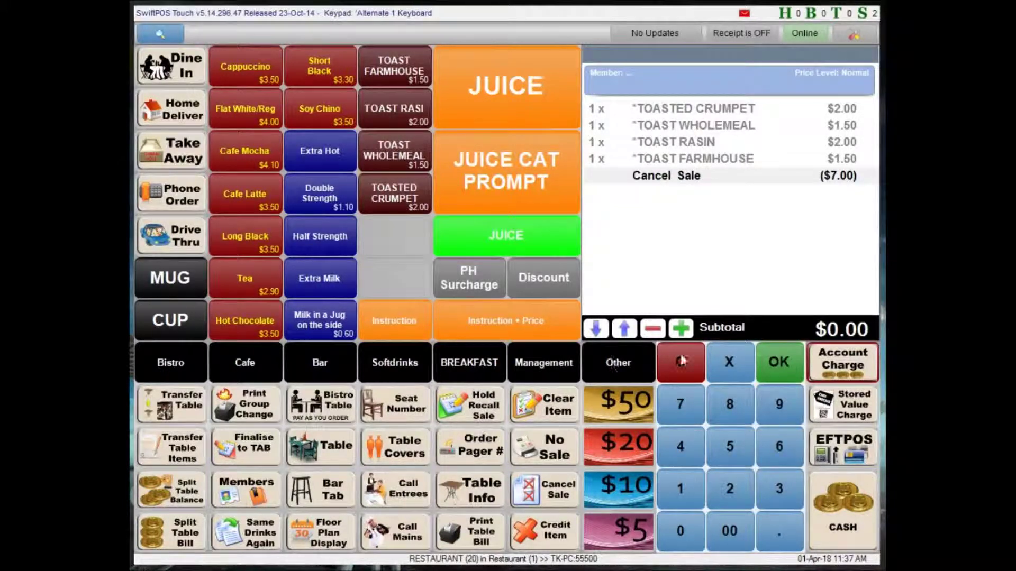
click(713, 252)
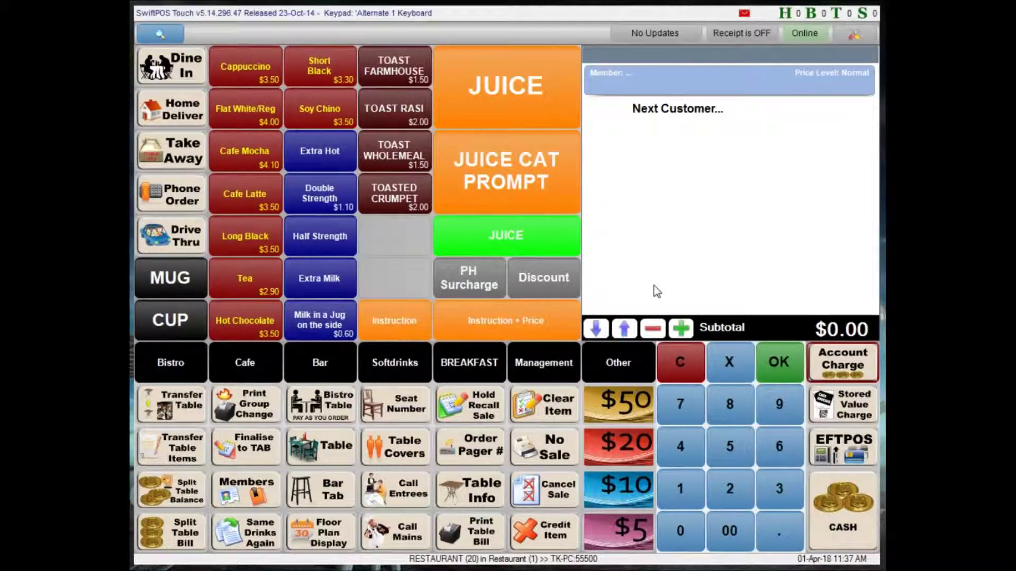
Open the Clerks section of the Terminal Settings
click(855, 36)
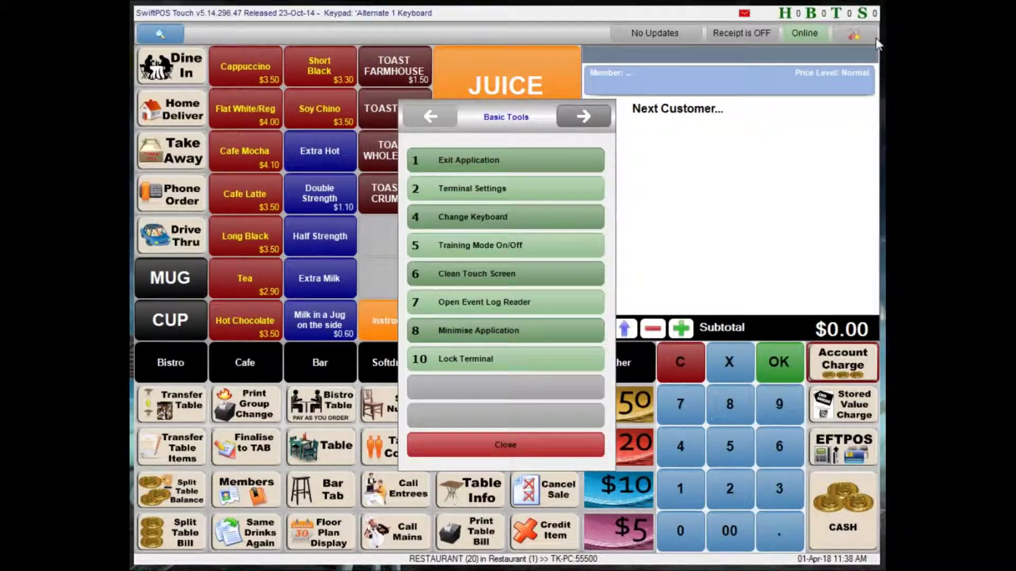
click(529, 191)
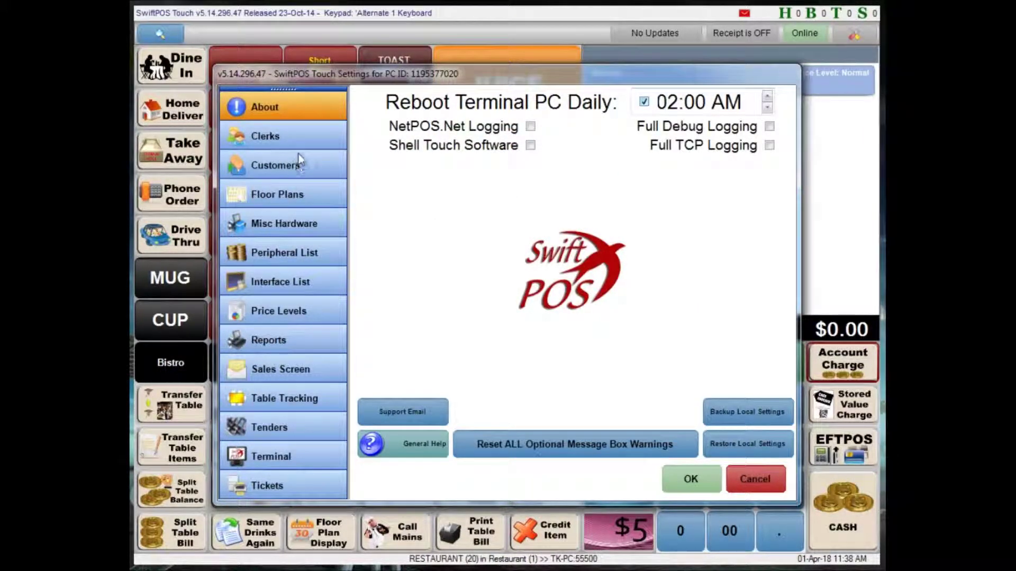
click(281, 141)
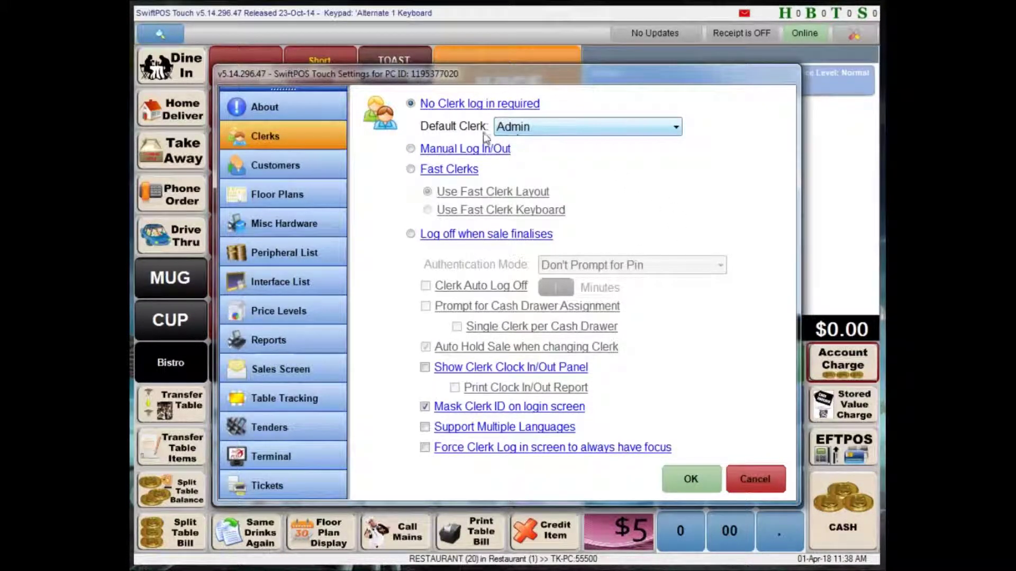
Review the available default clerks, set the clerk login mode to Manual Log In/Out and save the settings
click(654, 129)
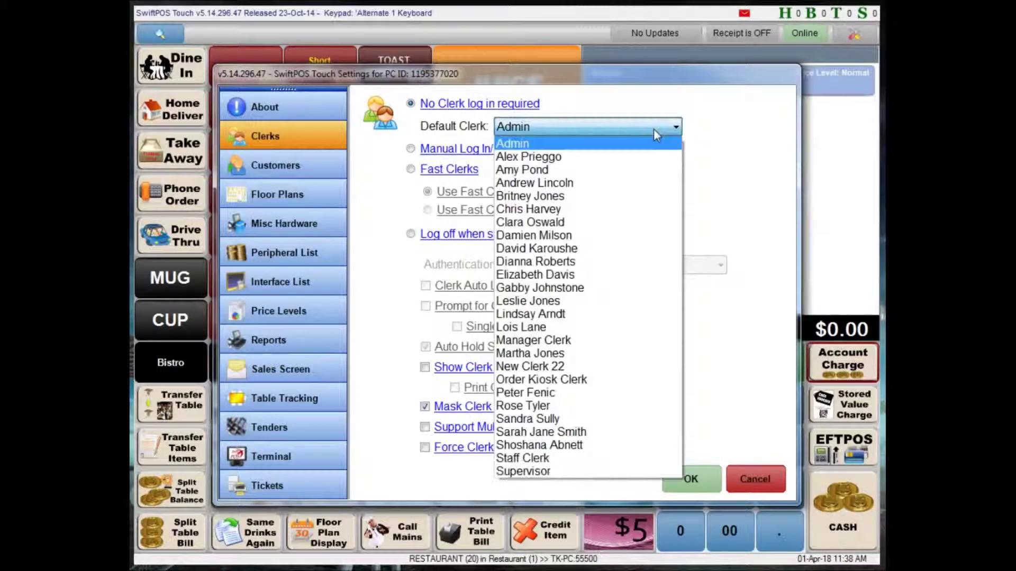
click(653, 126)
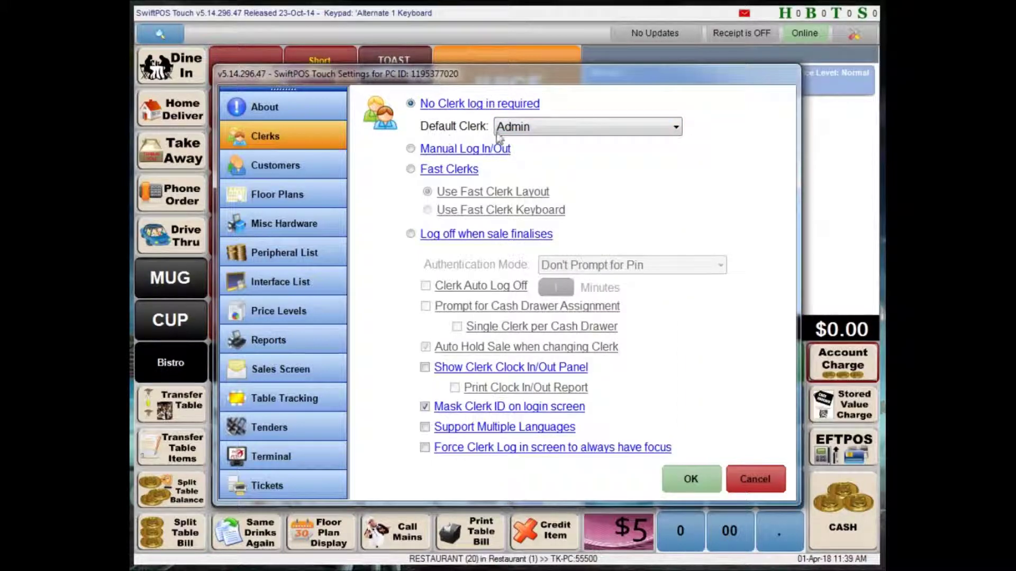
click(535, 131)
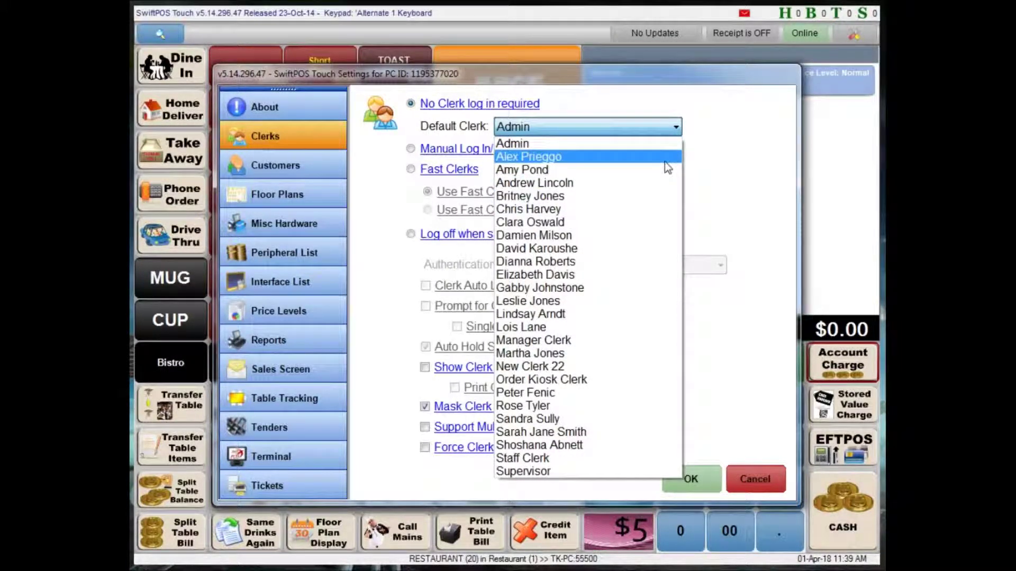
click(719, 136)
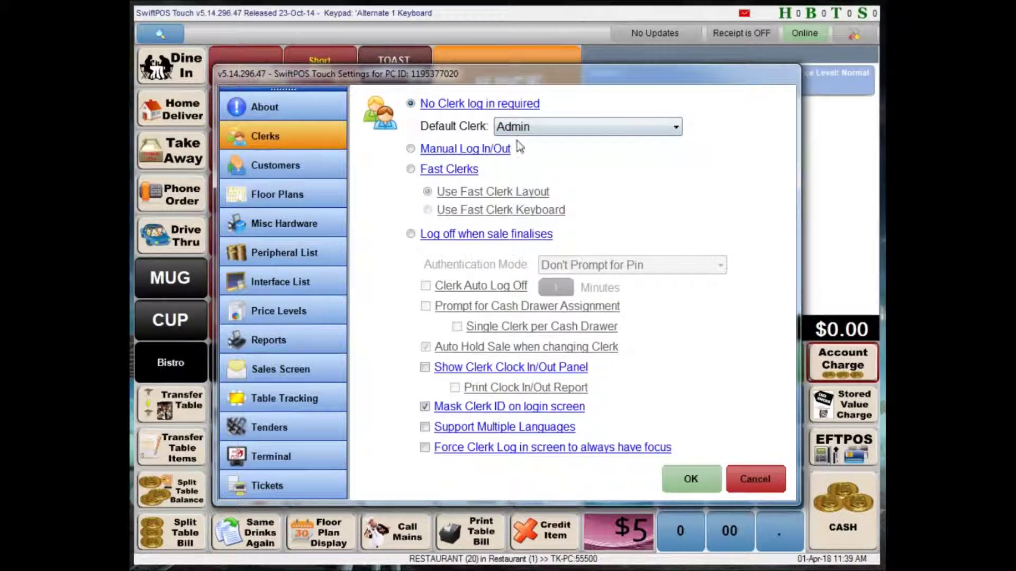
click(411, 150)
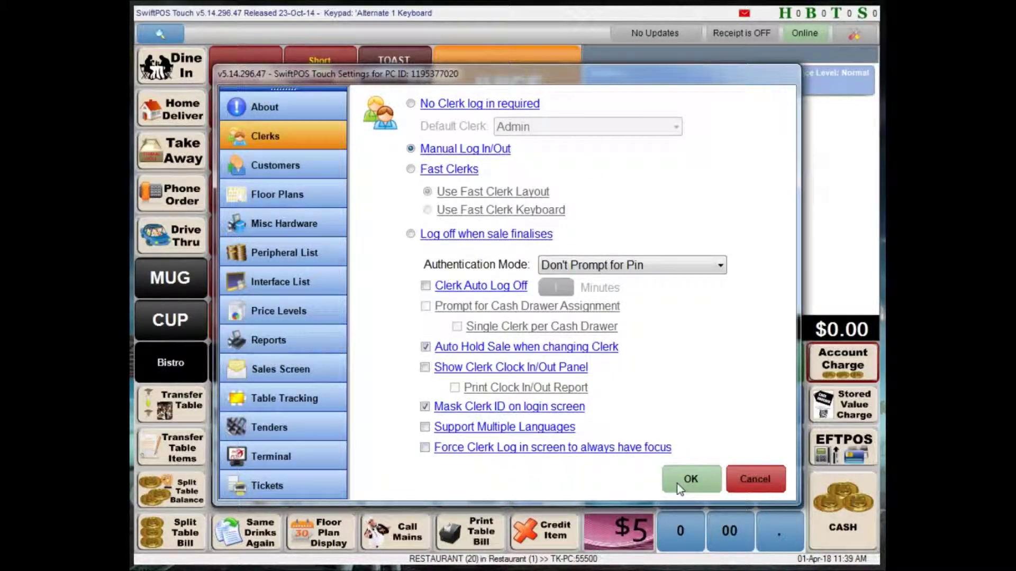
click(689, 481)
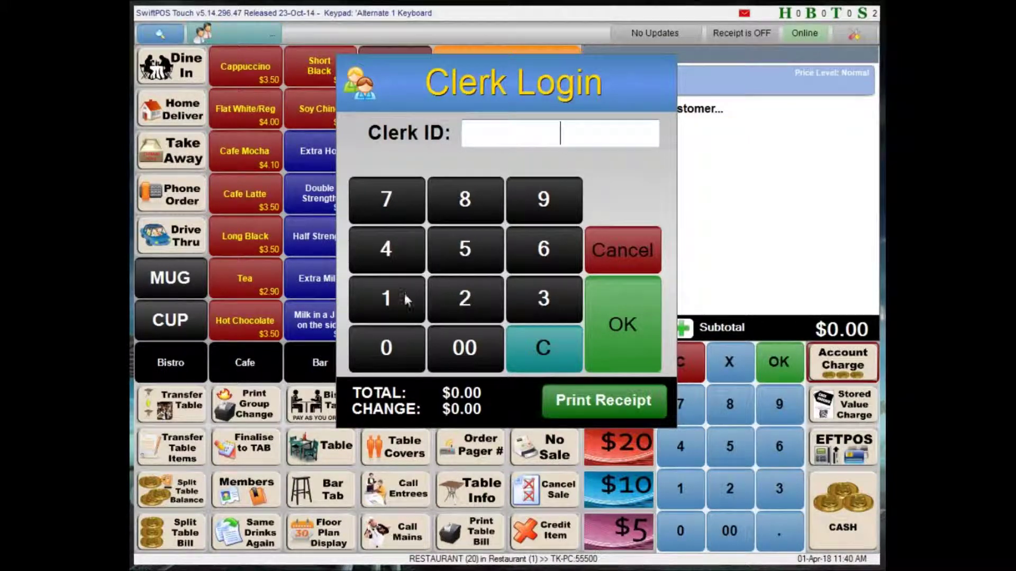
Log in to the terminal by entering the first clerk's ID in the Clerk Login prompt
click(390, 306)
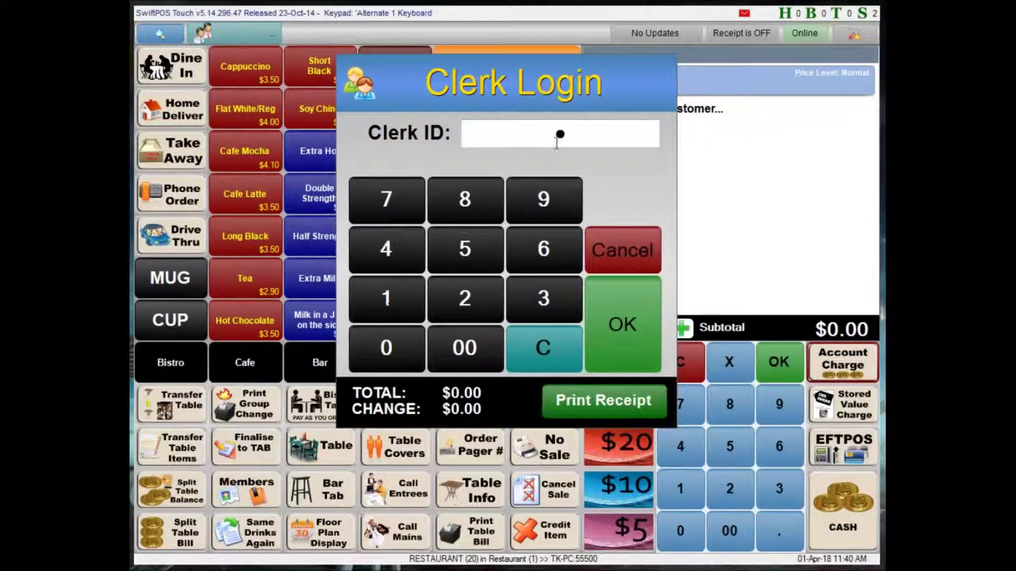
click(623, 341)
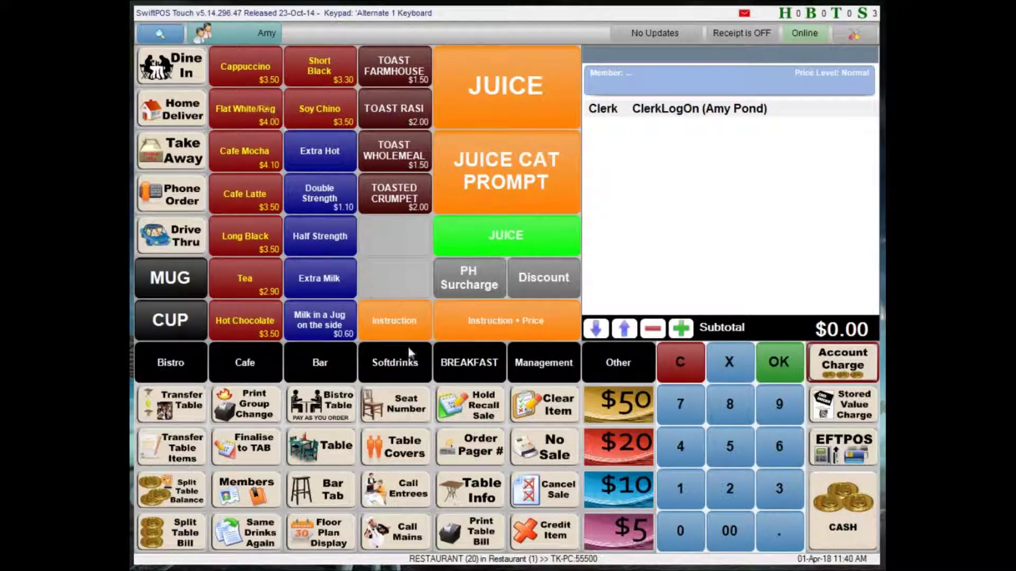
Ring up two toasted crumpets, two wholemeal toasts, two raisin toasts and one farmhouse toast as single items
click(396, 204)
click(415, 147)
click(394, 113)
click(394, 69)
click(394, 112)
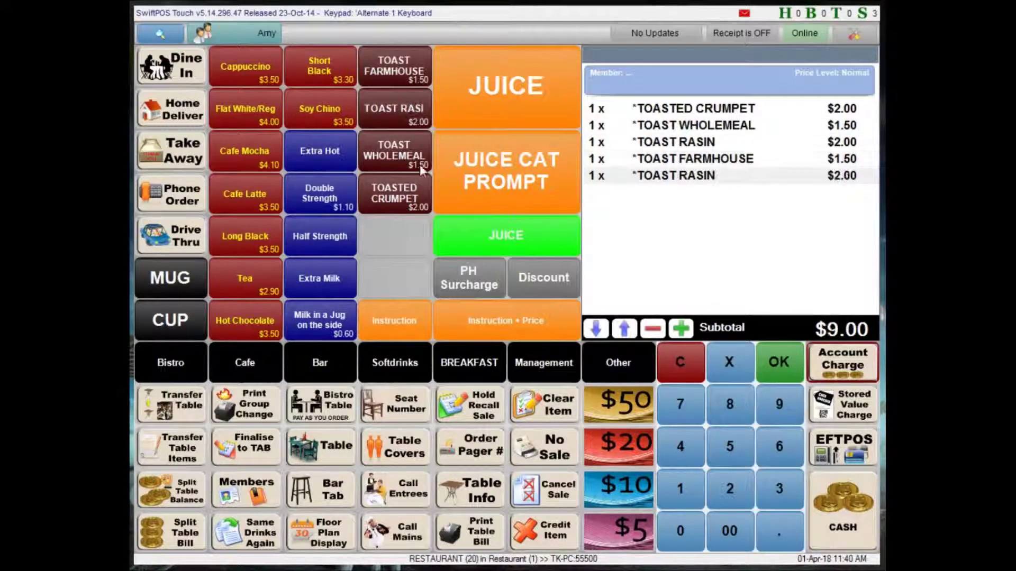
click(402, 153)
click(397, 204)
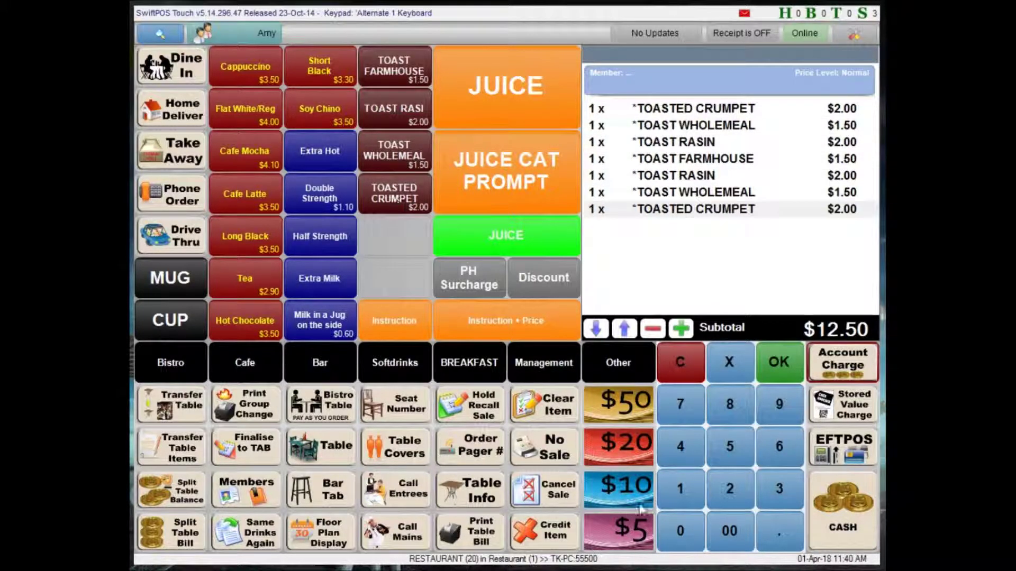
Cancel the toast sale, confirm it and clear the receipt area for the next customer
click(556, 502)
click(481, 364)
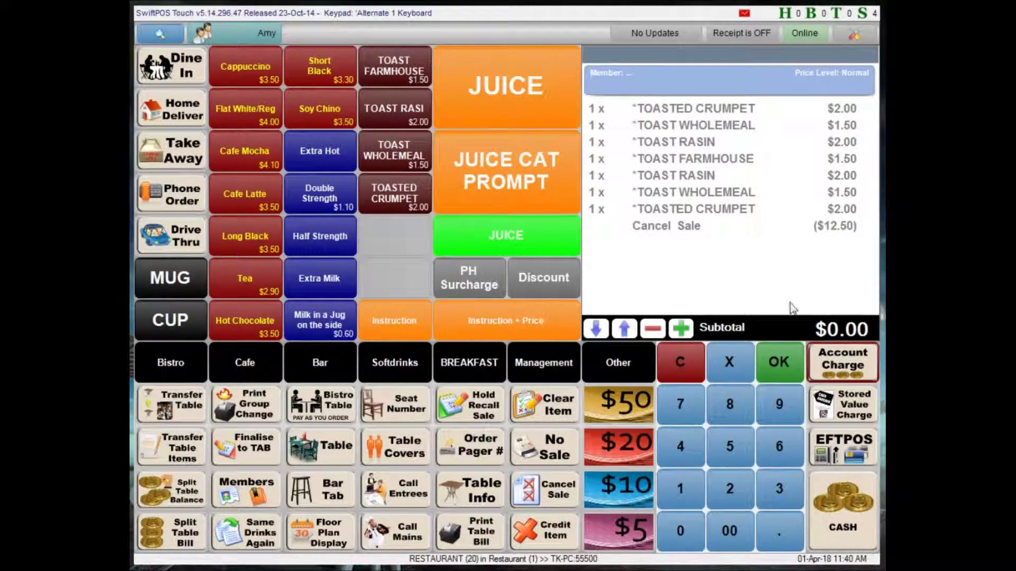
click(689, 357)
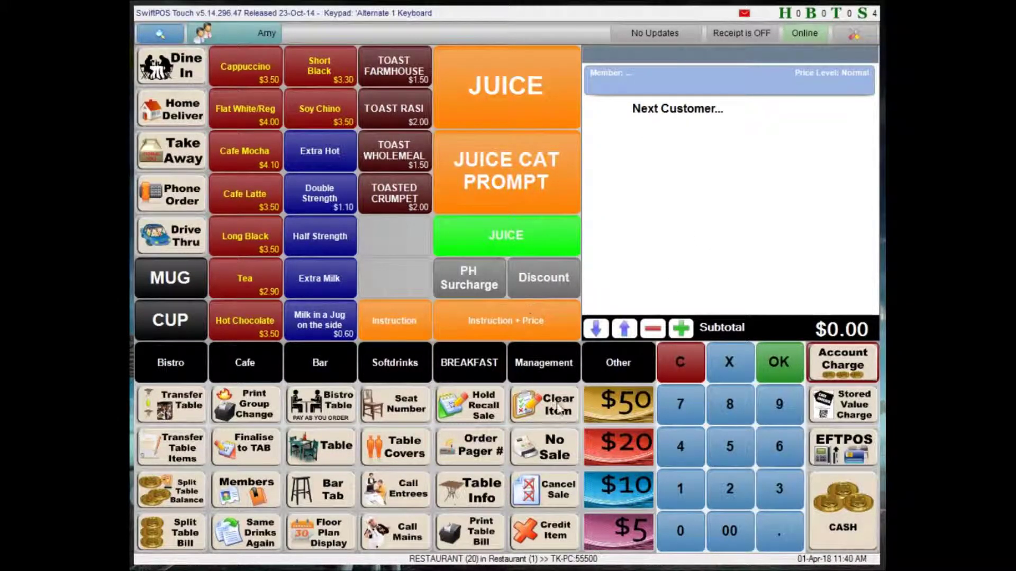
Switch to a different clerk by reopening the Clerk Login and entering that clerk's ID
click(254, 36)
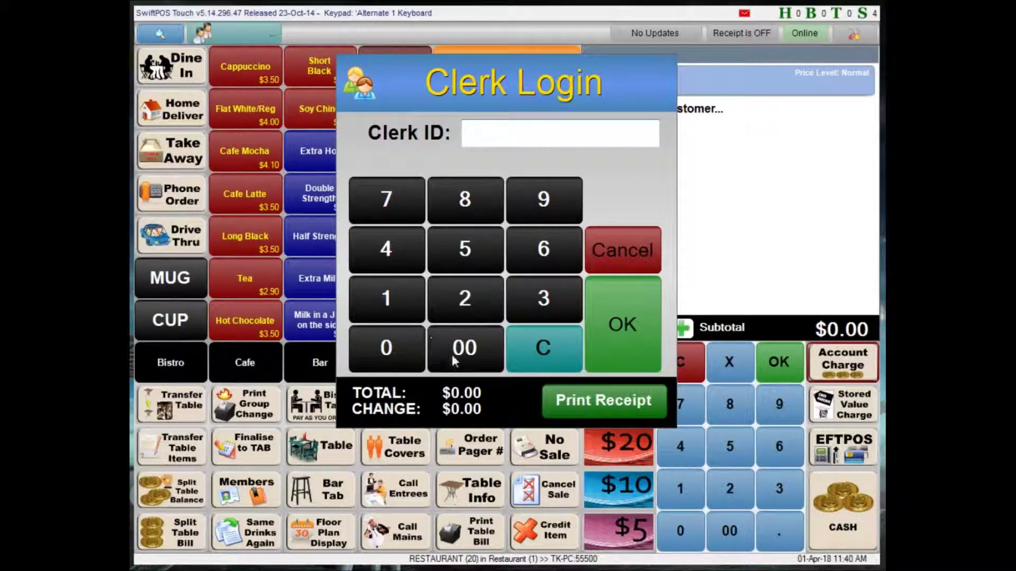
click(483, 321)
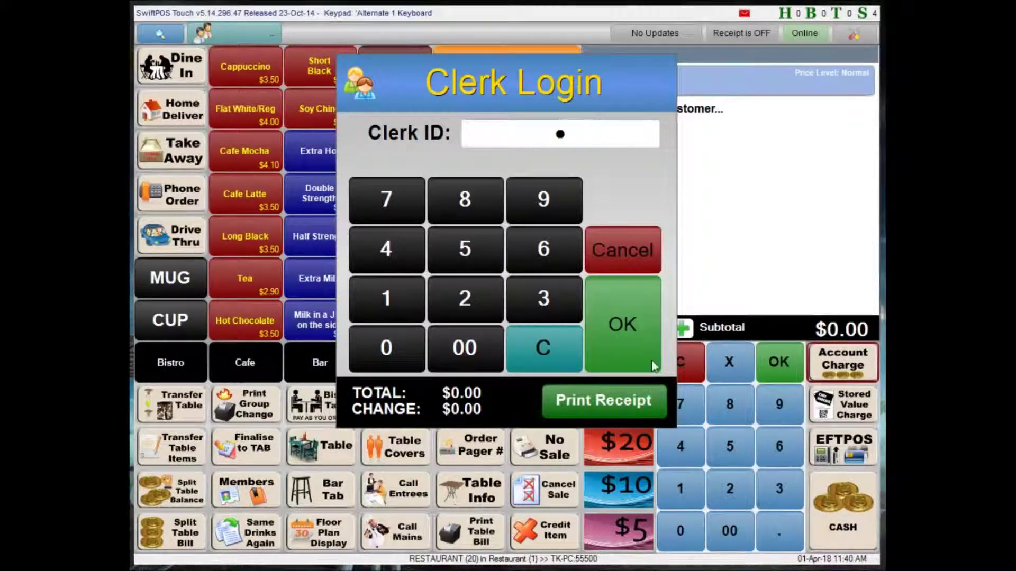
click(632, 312)
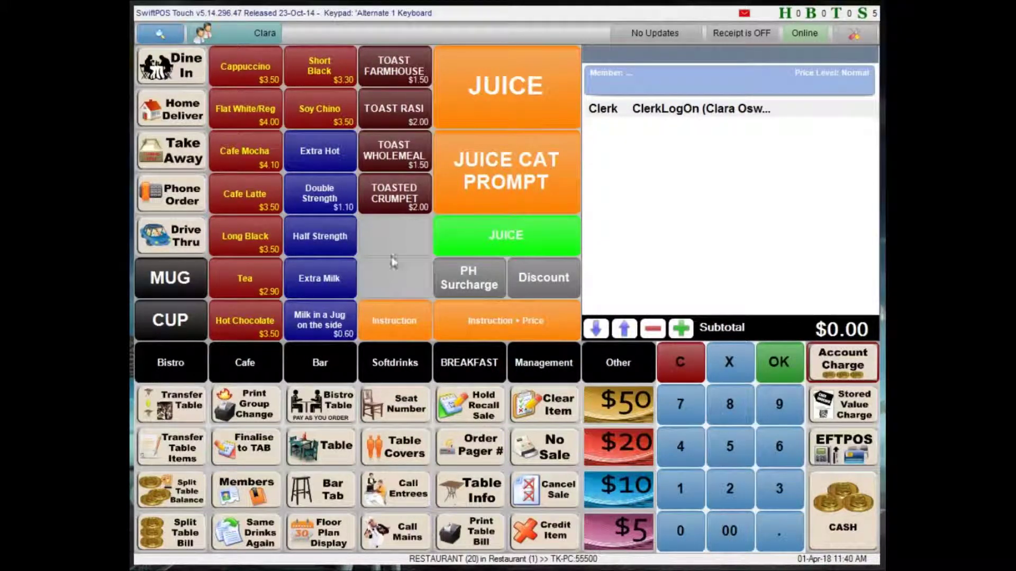
Change the terminal's clerk login mode to Fast Clerks with the Fast Clerk Layout and save the settings
click(854, 33)
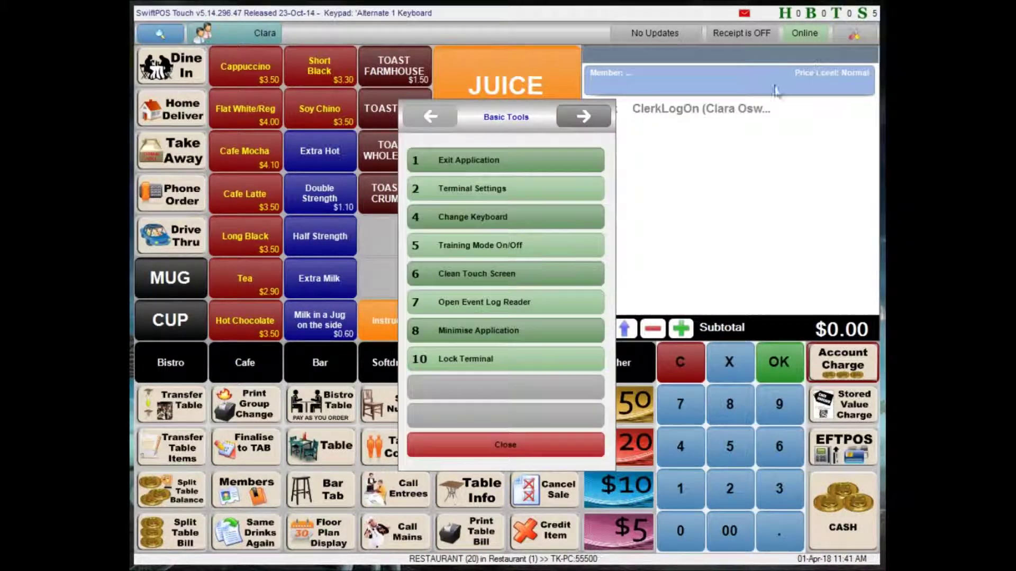
click(525, 190)
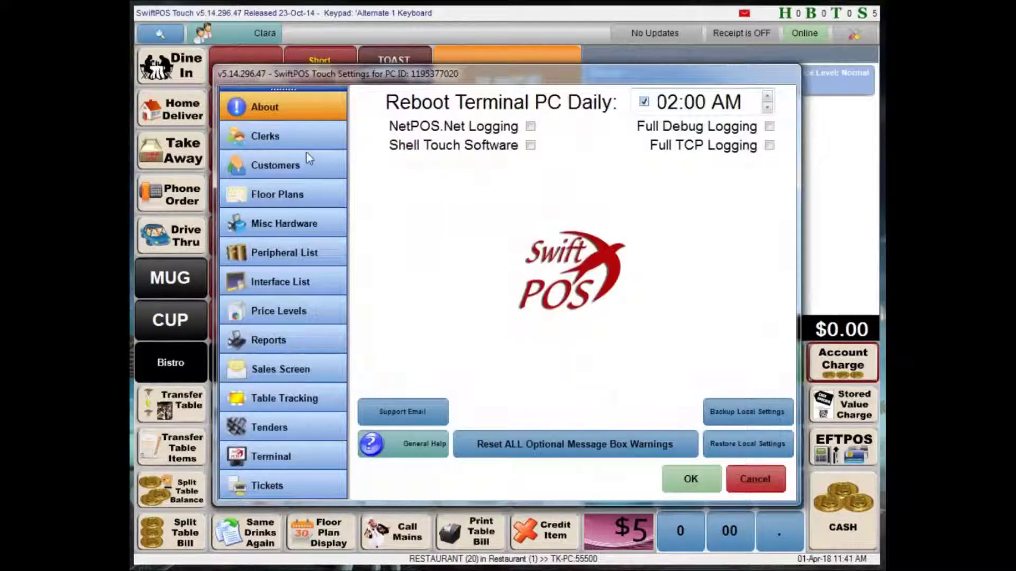
click(280, 139)
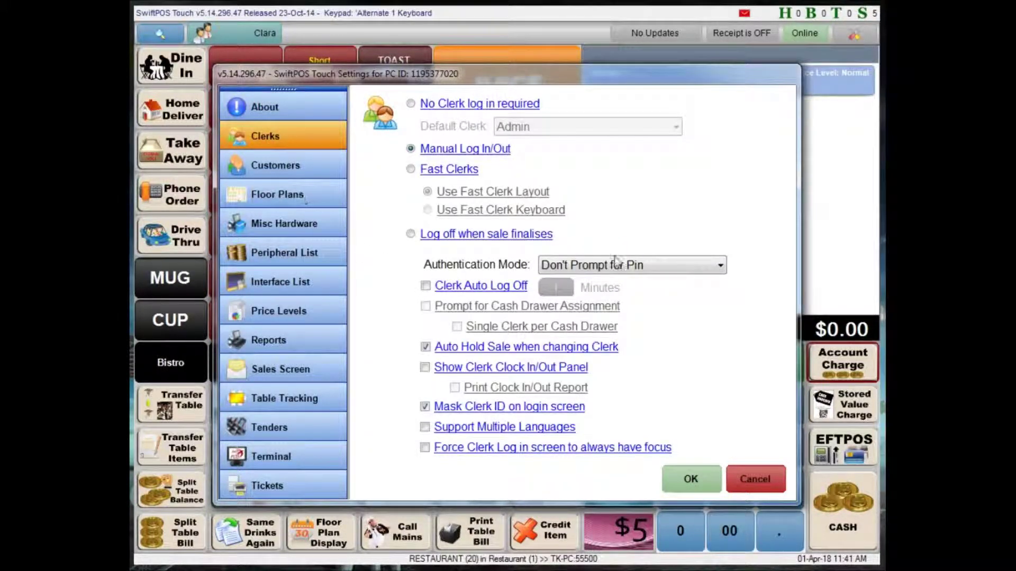
click(411, 168)
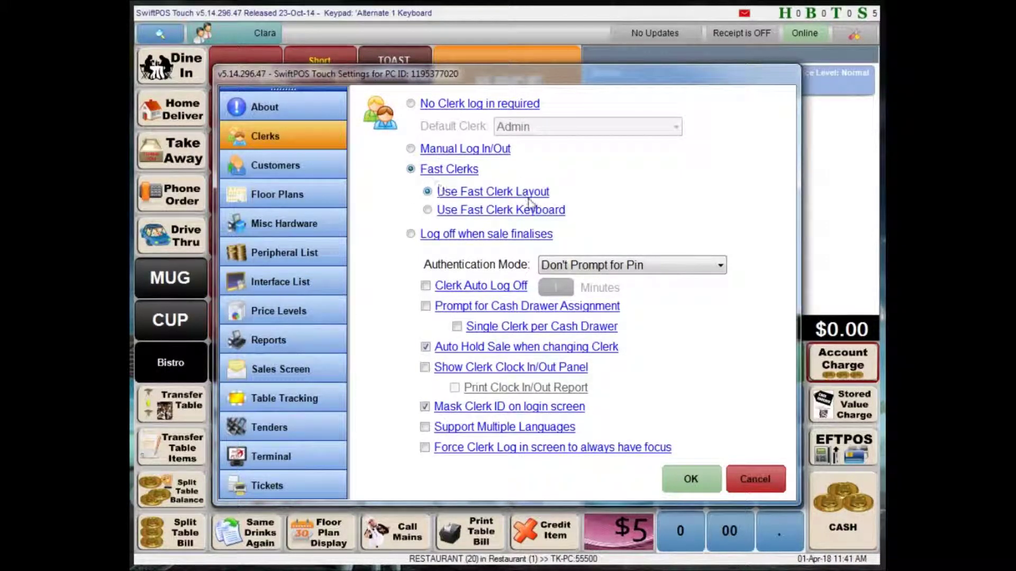
click(690, 479)
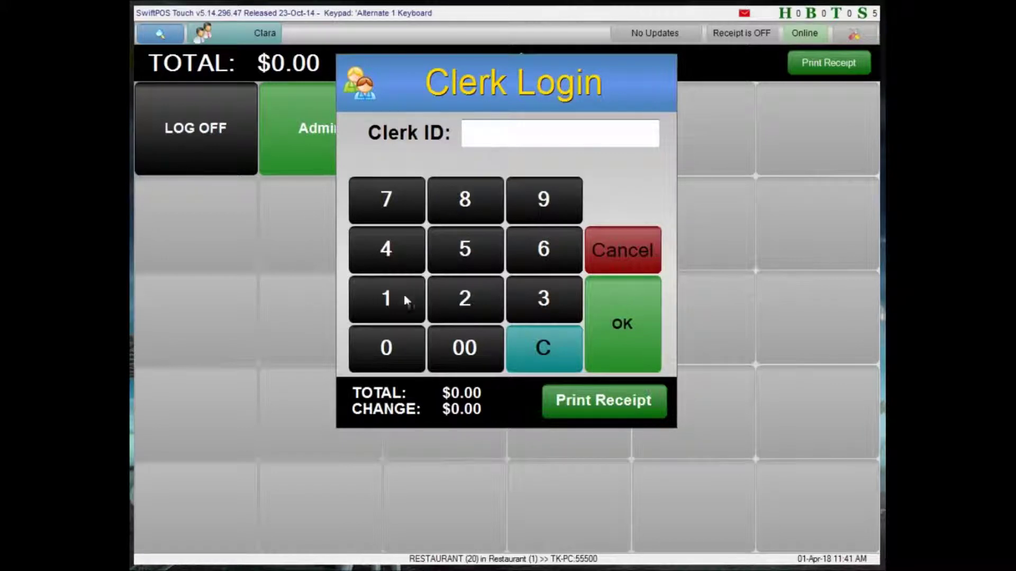
Submit the clerk ID in the login prompt and open the sales screen as the clerk listed below Admin
click(404, 306)
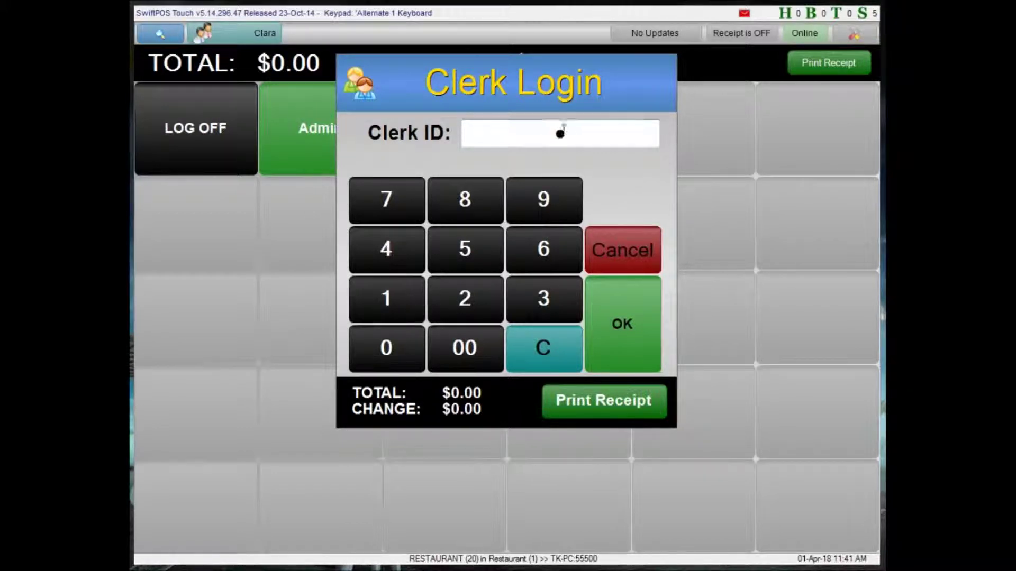
click(618, 331)
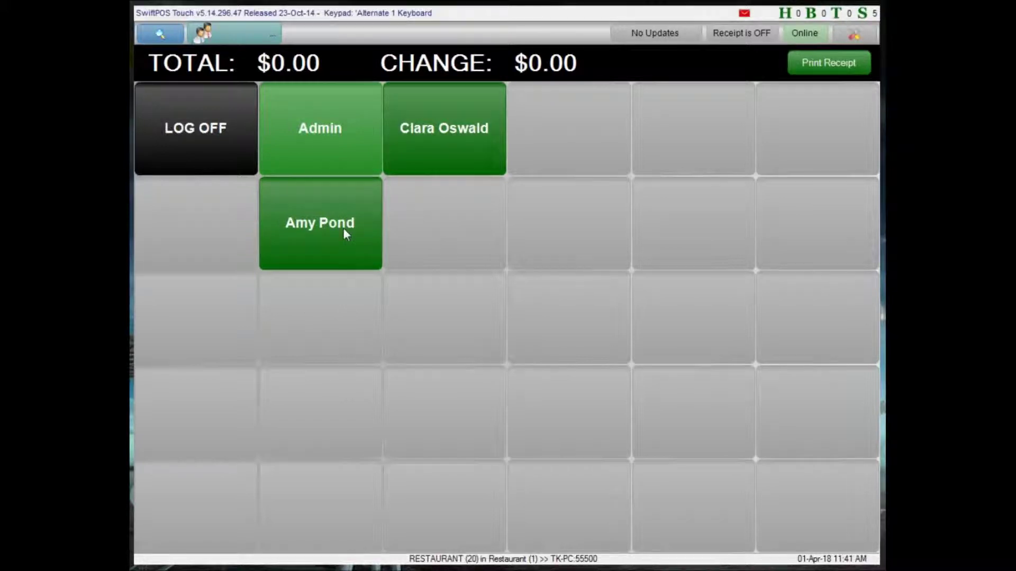
click(322, 246)
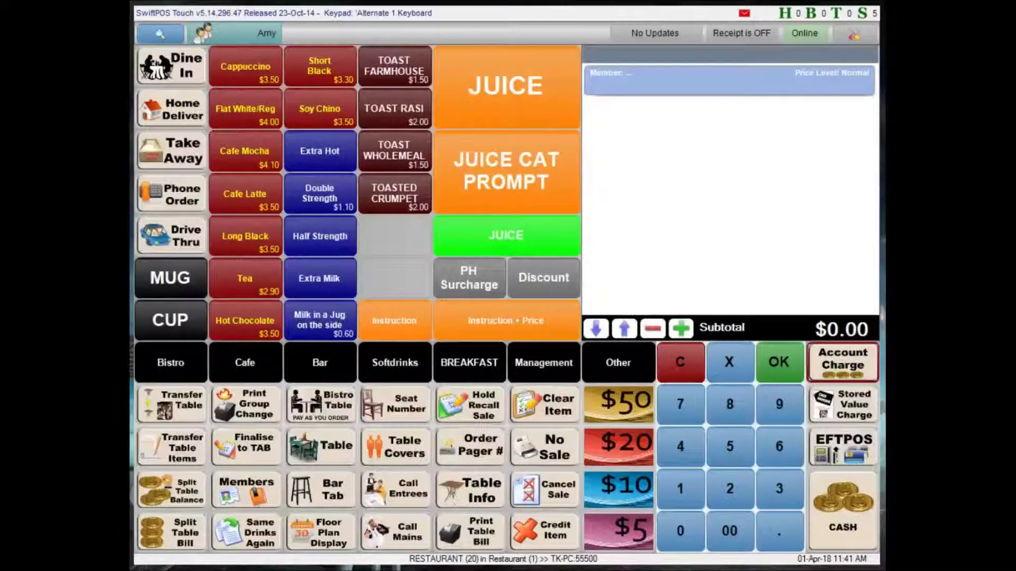
Ring up a toasted crumpet, a wholemeal toast and a raisin toast, then cancel the sale and confirm
click(394, 199)
click(392, 154)
click(418, 105)
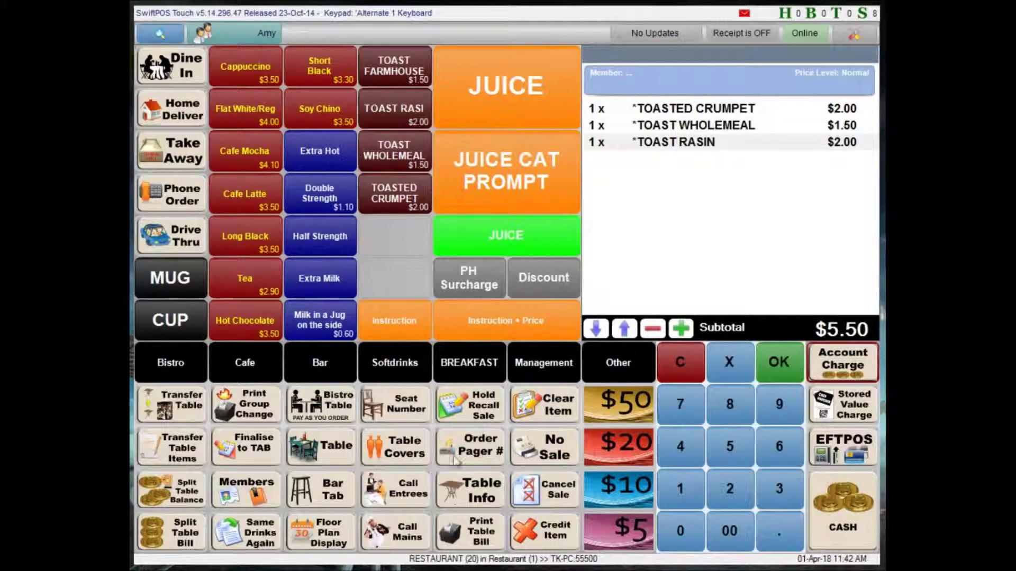
click(561, 499)
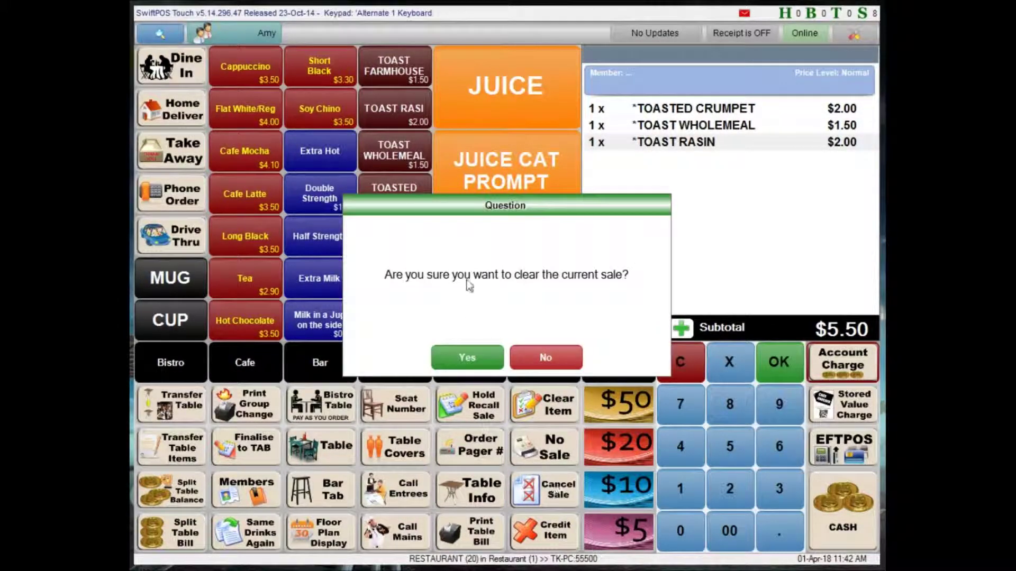
click(467, 356)
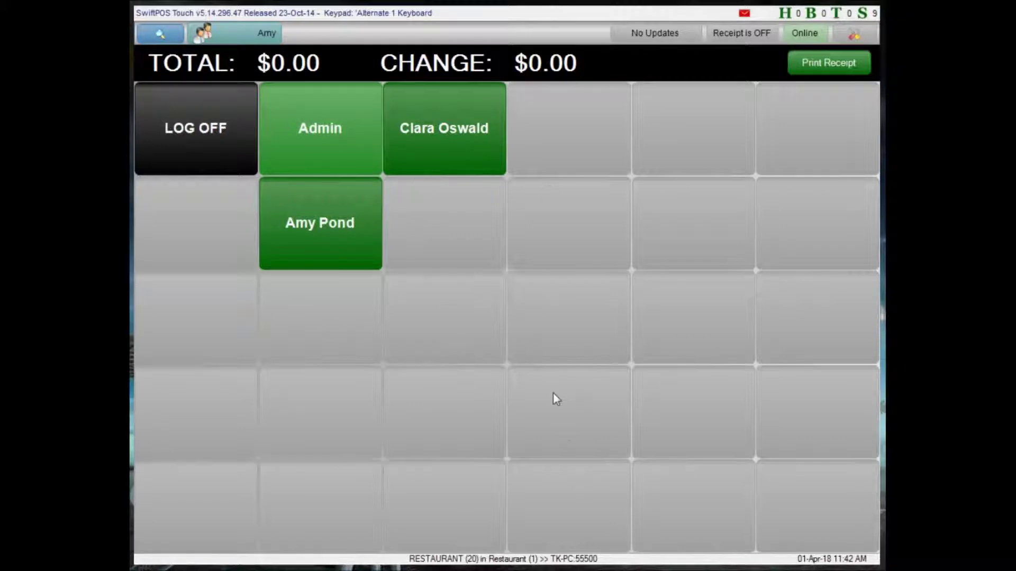
Log off Admin and the clerk beside it from the fast clerk layout
click(208, 133)
click(312, 140)
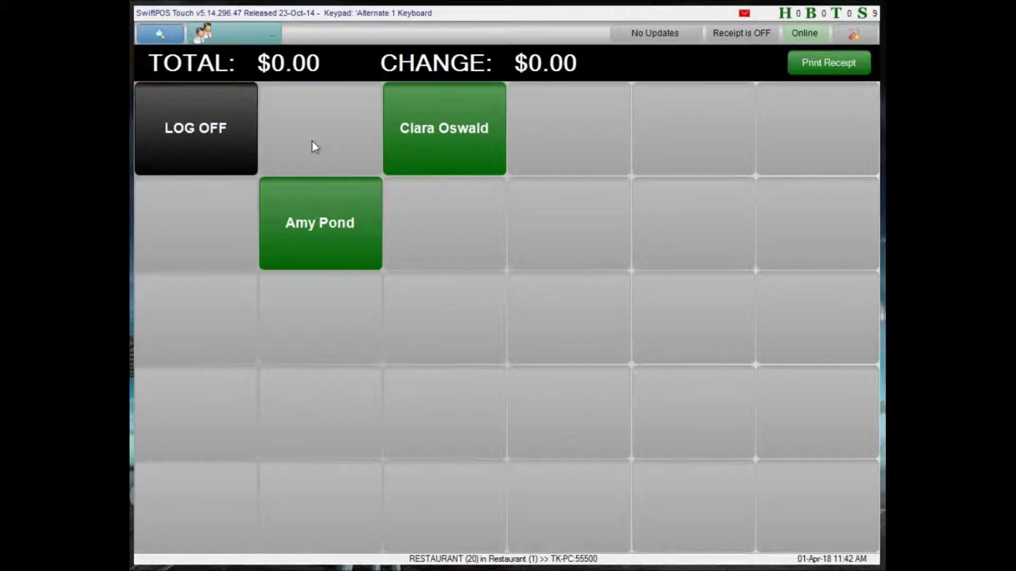
click(227, 147)
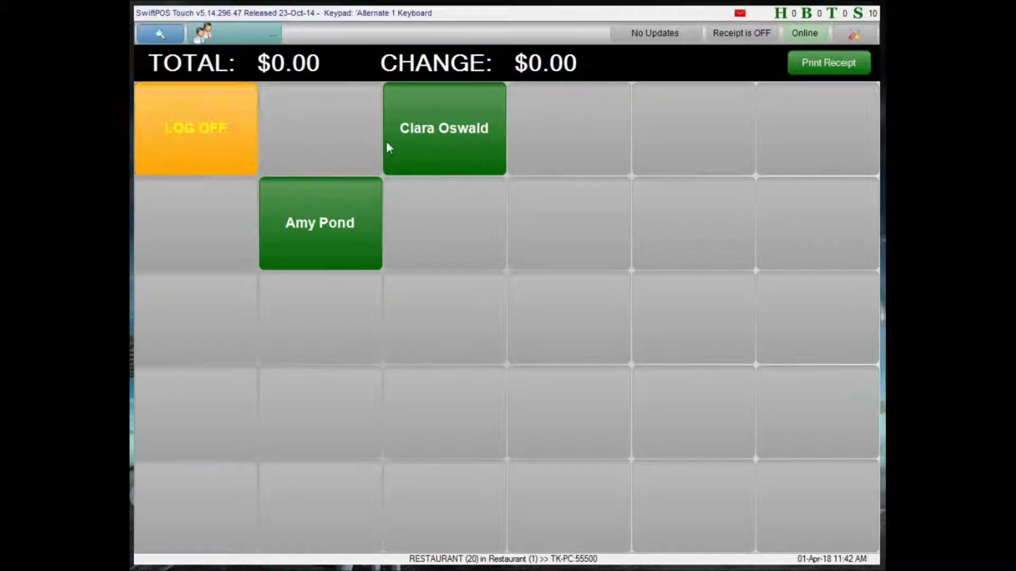
click(426, 139)
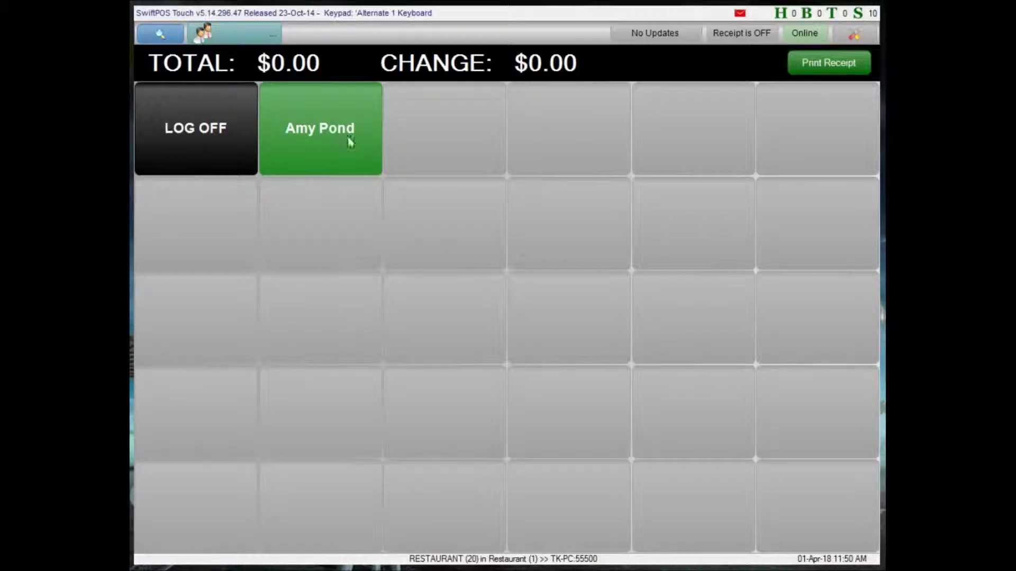
From the sales screen of the clerk beside LOG OFF, switch Fast Clerks to Use Fast Clerk Keyboard and save the terminal settings
click(344, 130)
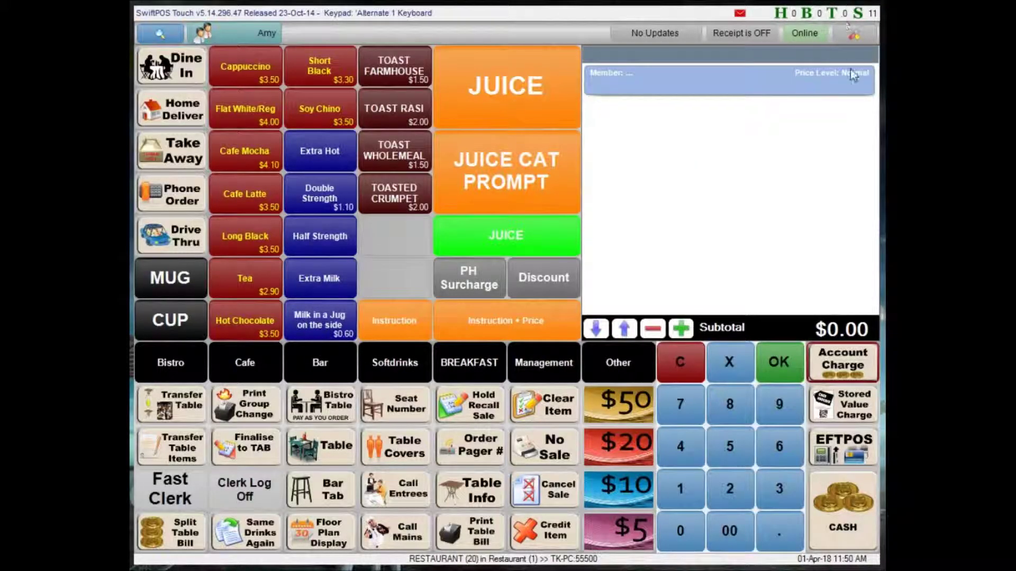
click(859, 36)
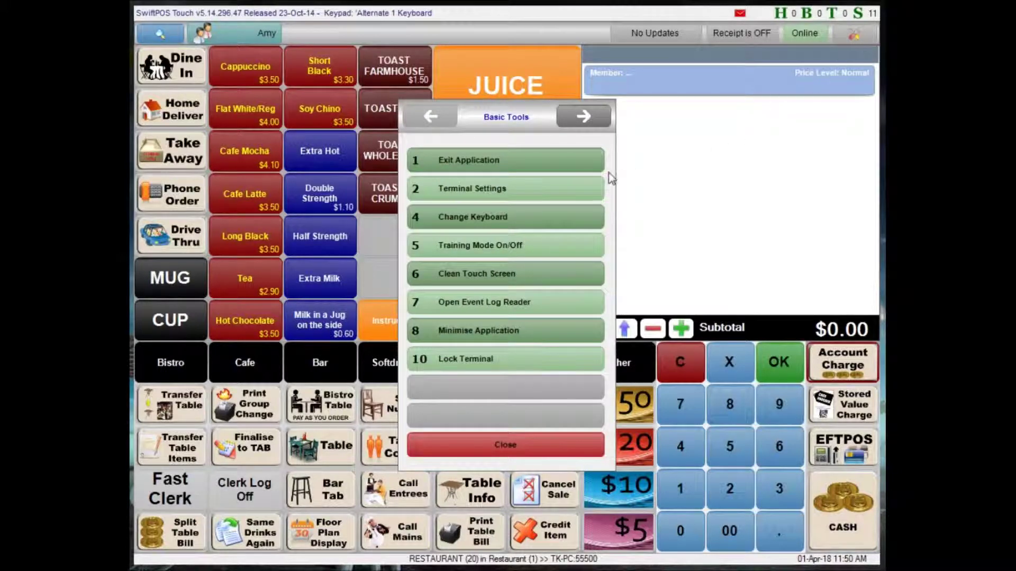
click(505, 189)
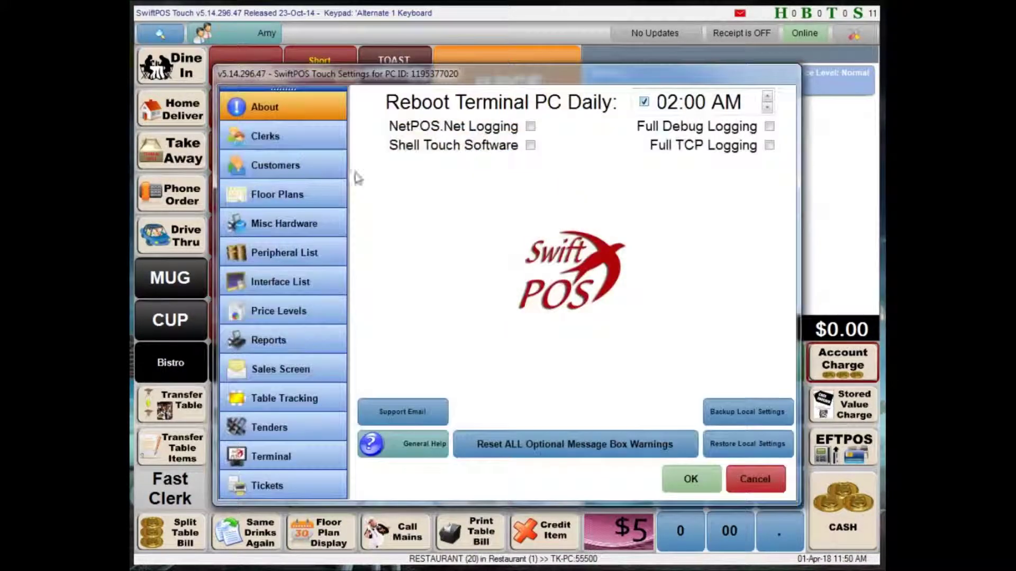
click(260, 142)
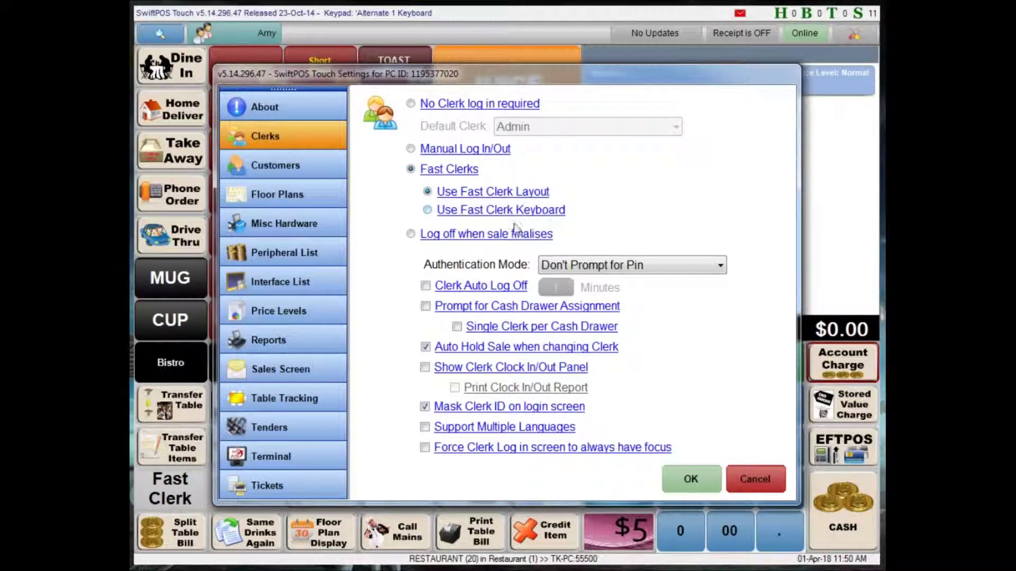
click(428, 210)
click(695, 485)
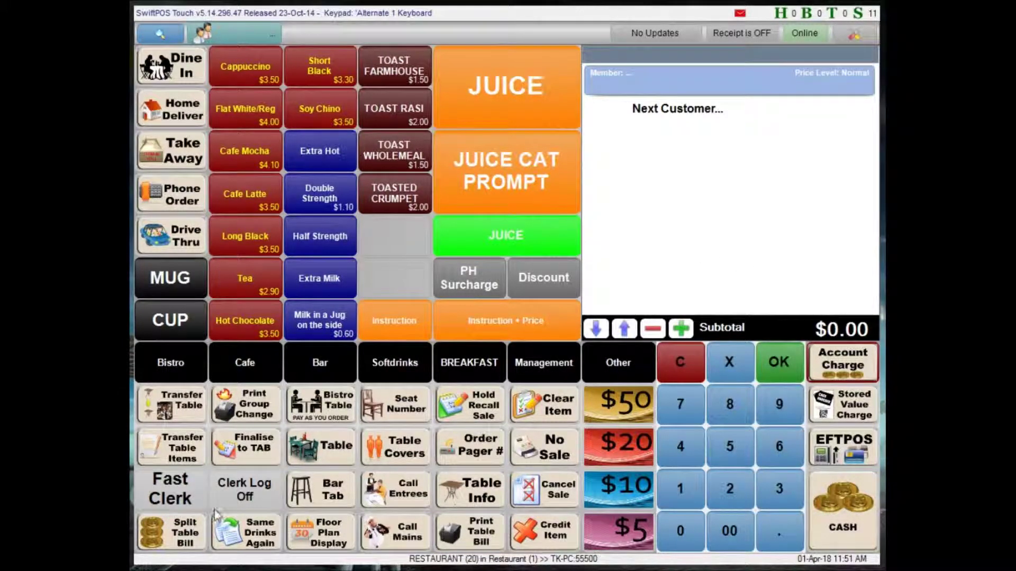
Log a clerk on from the unassigned Fast Clerk key by submitting the clerk ID with no drawer assignment
click(177, 500)
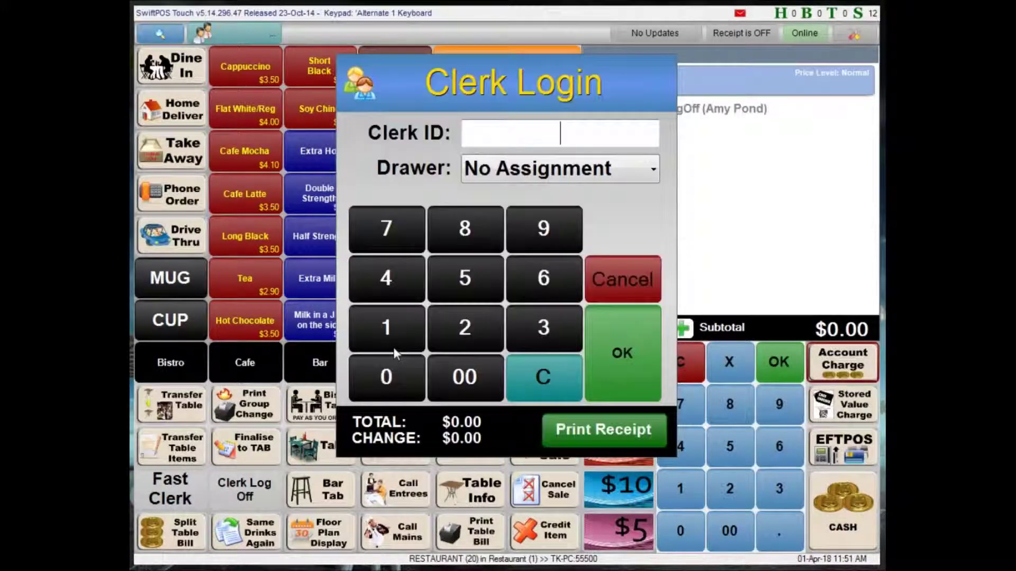
click(471, 336)
click(639, 362)
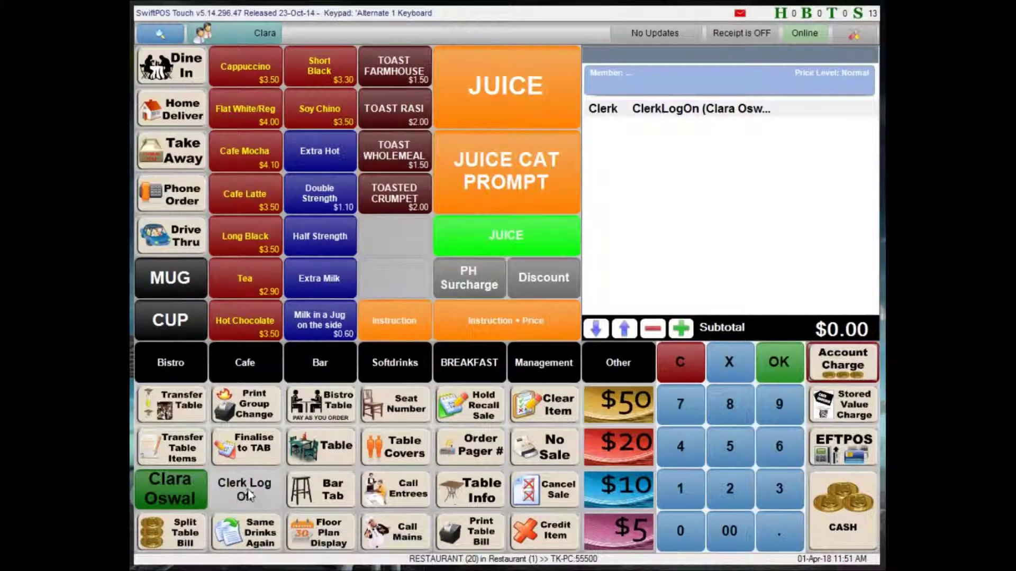
Log the active fast clerk off and try to ring up a tea with no clerk logged in
click(182, 487)
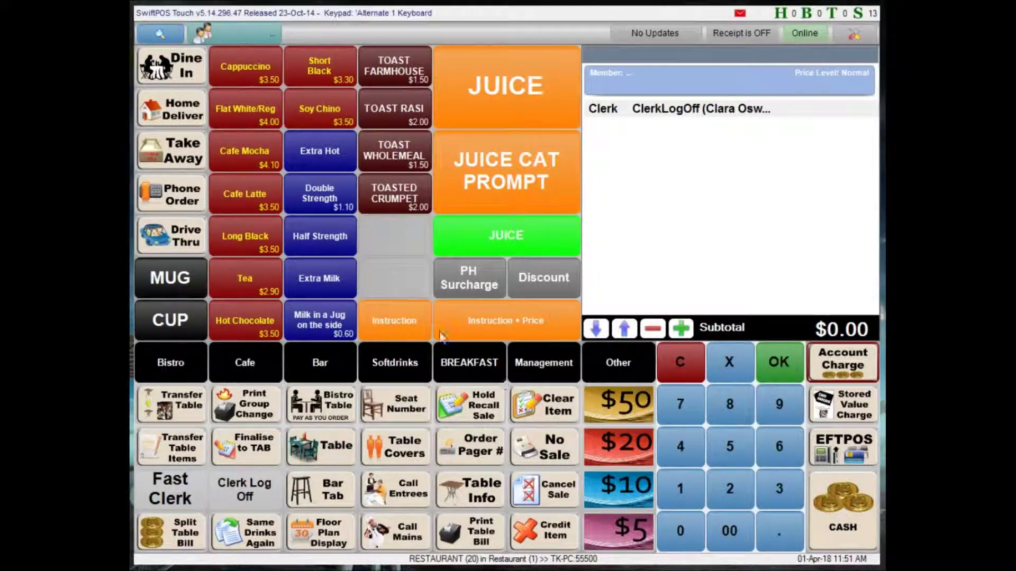
click(259, 281)
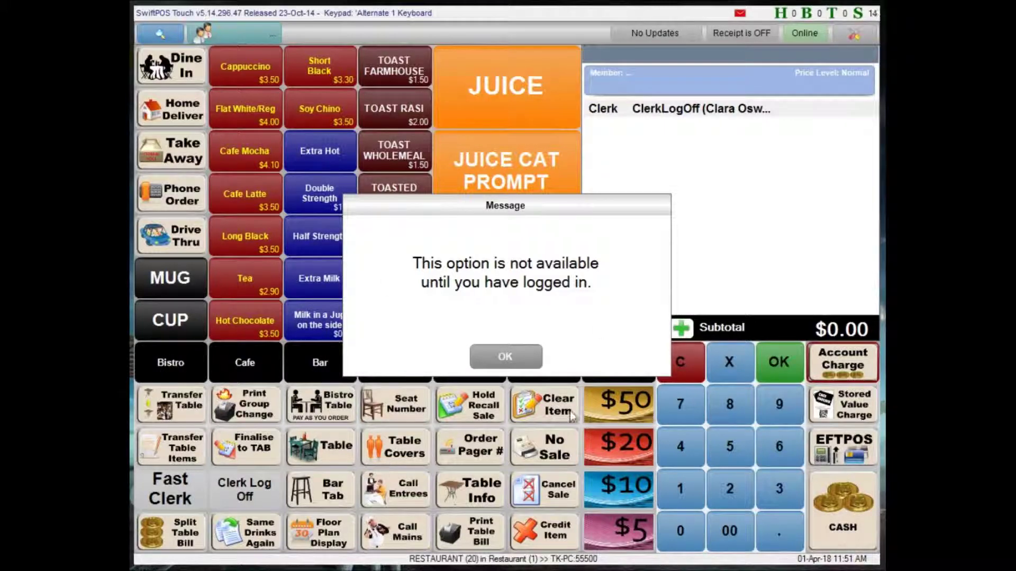
key(Return)
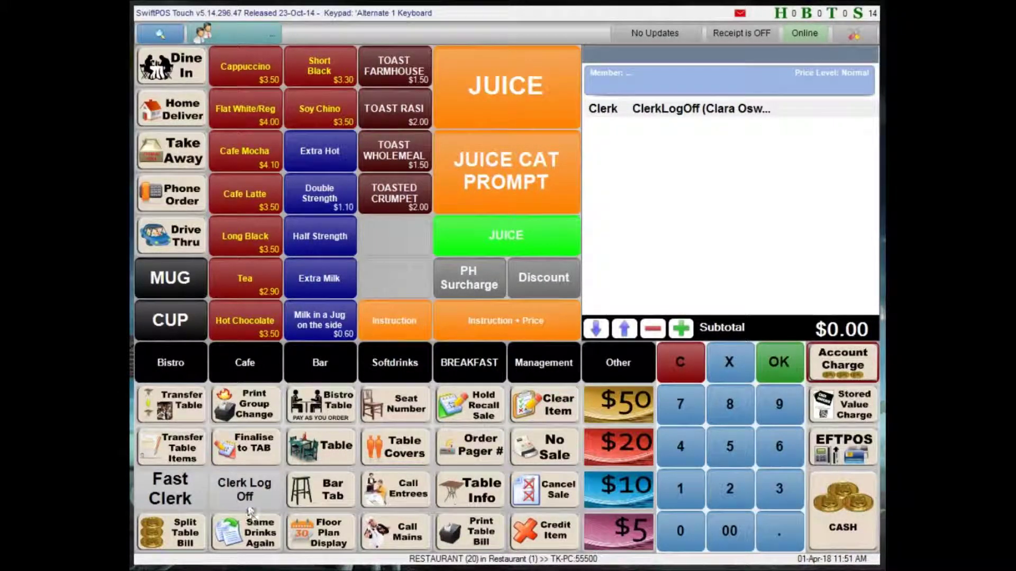
Log the other clerk on through the Fast Clerk key by submitting that clerk's ID
click(188, 497)
click(386, 329)
click(627, 360)
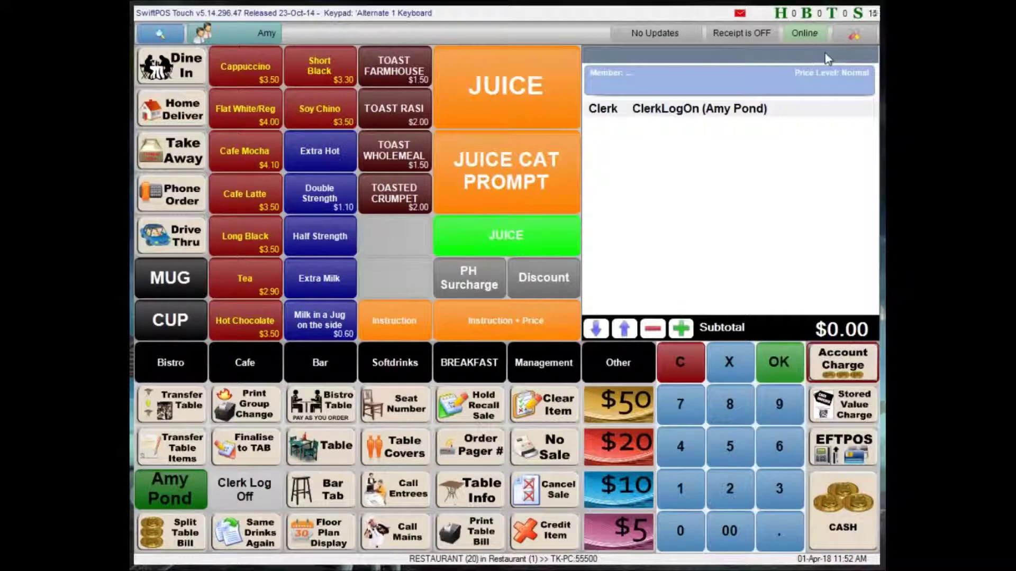
Reset the fast clerk option to the layout, change the login mode to Log off when sale finalises and save the settings
click(860, 34)
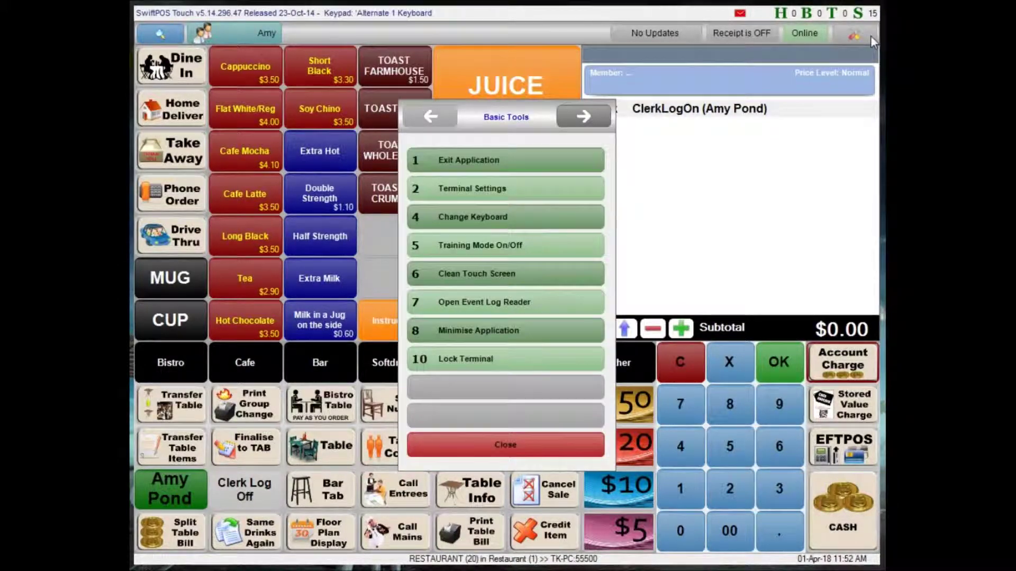
click(523, 194)
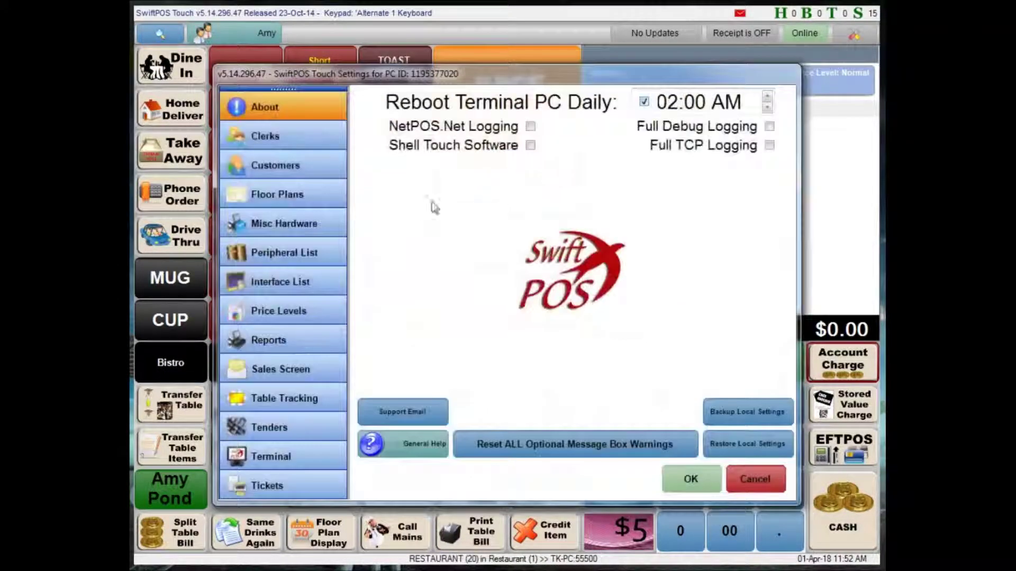
click(265, 136)
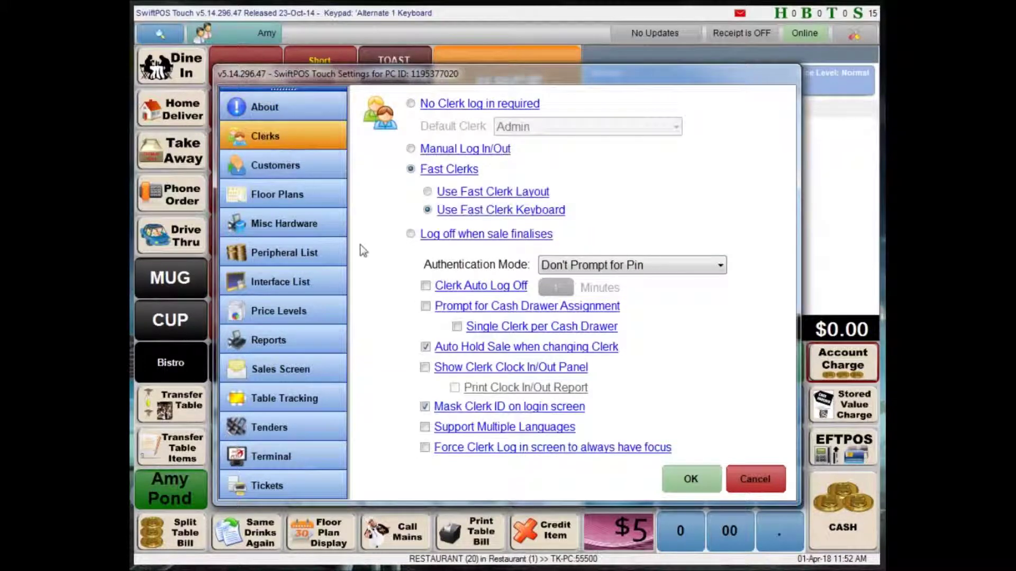
click(428, 192)
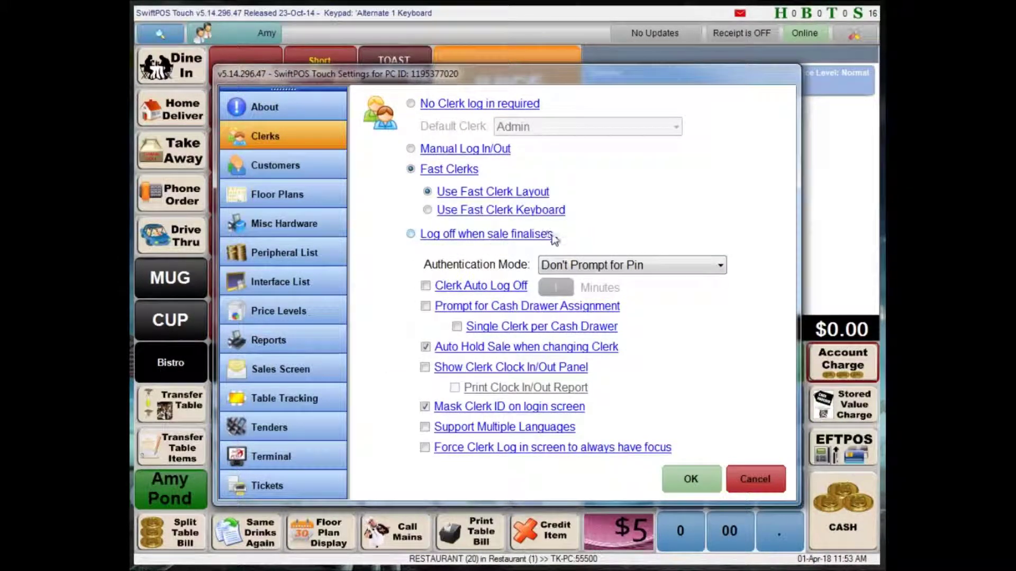
click(413, 236)
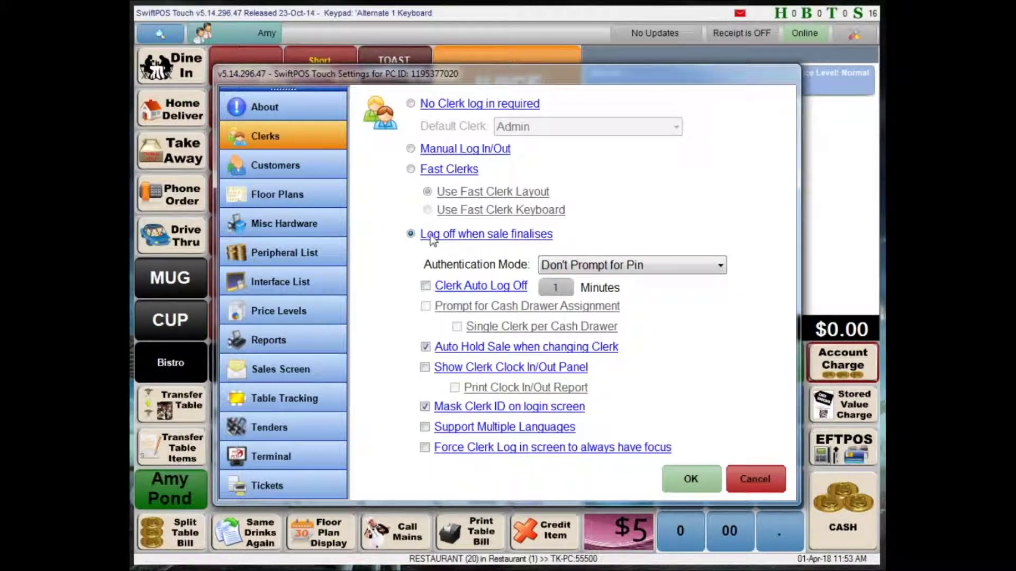
click(707, 480)
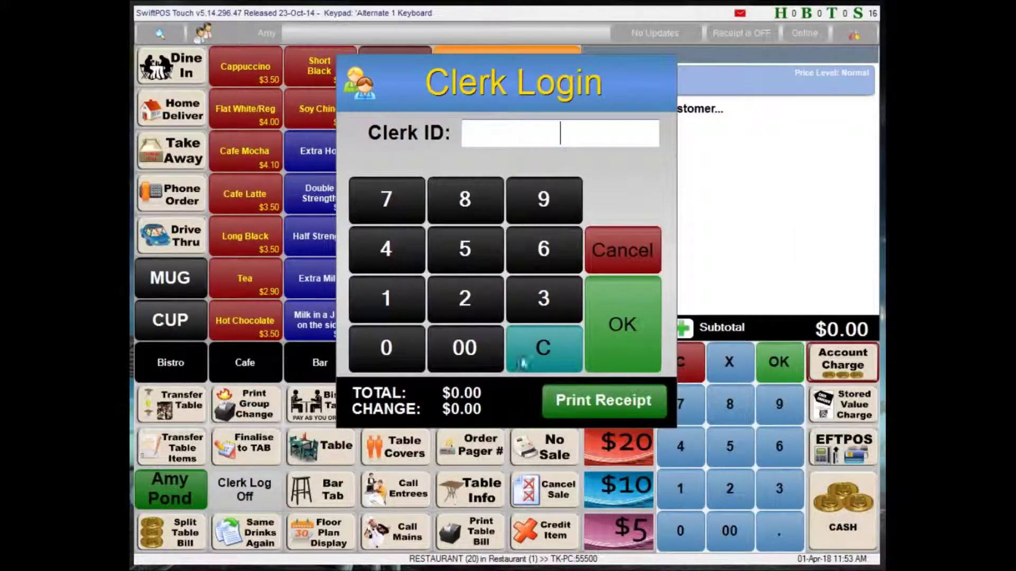
Log in with the clerk ID for a trial sale of toasted crumpet, wholemeal toast and raisin toast, and cancel that sale
click(396, 297)
click(620, 325)
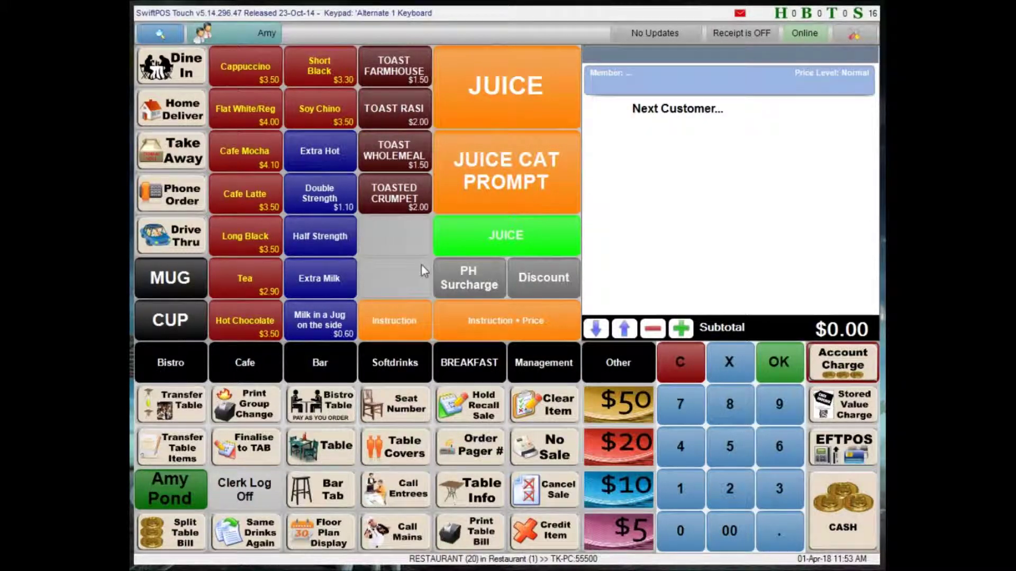
click(418, 196)
click(408, 168)
click(408, 116)
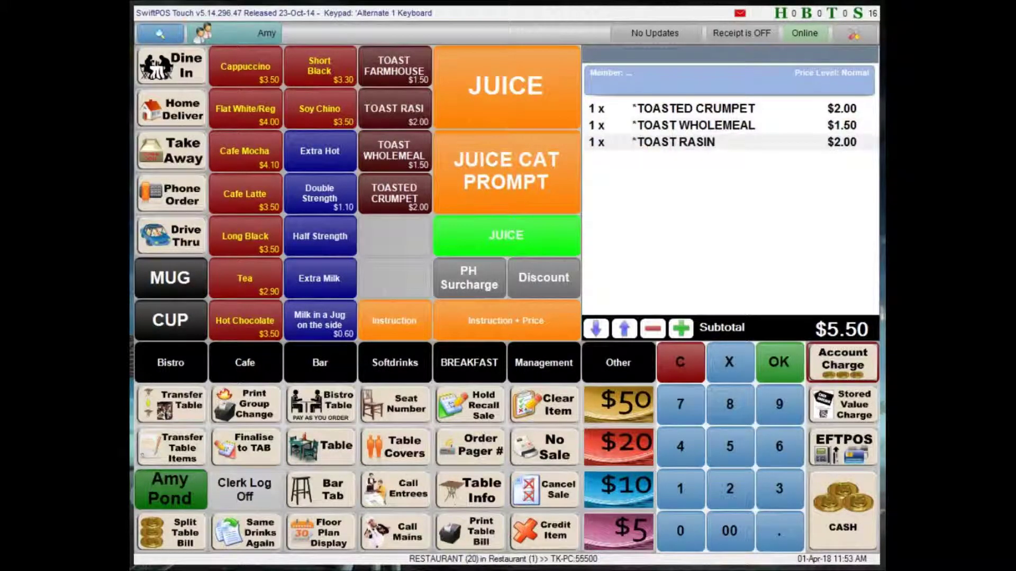
click(552, 498)
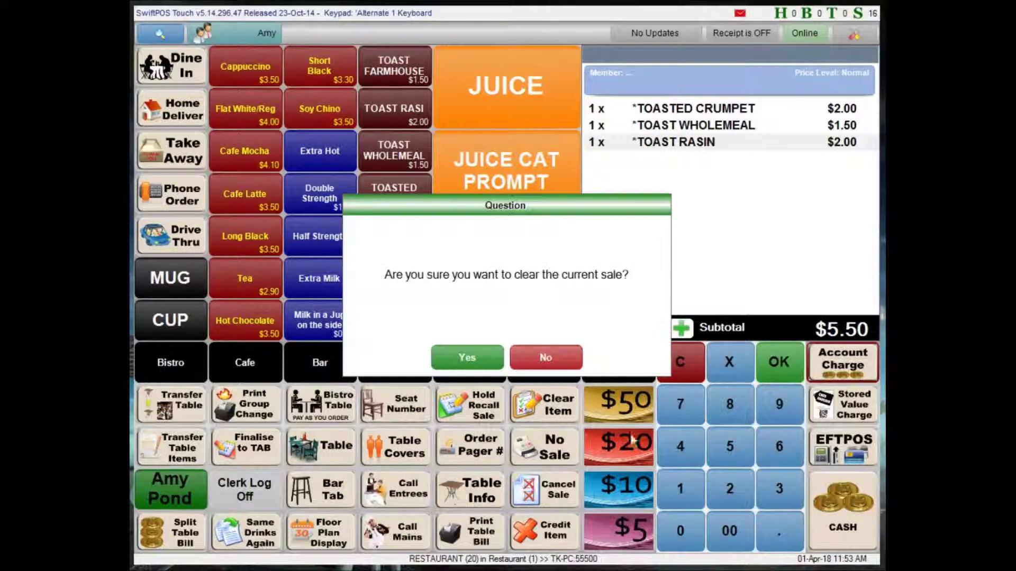
click(467, 359)
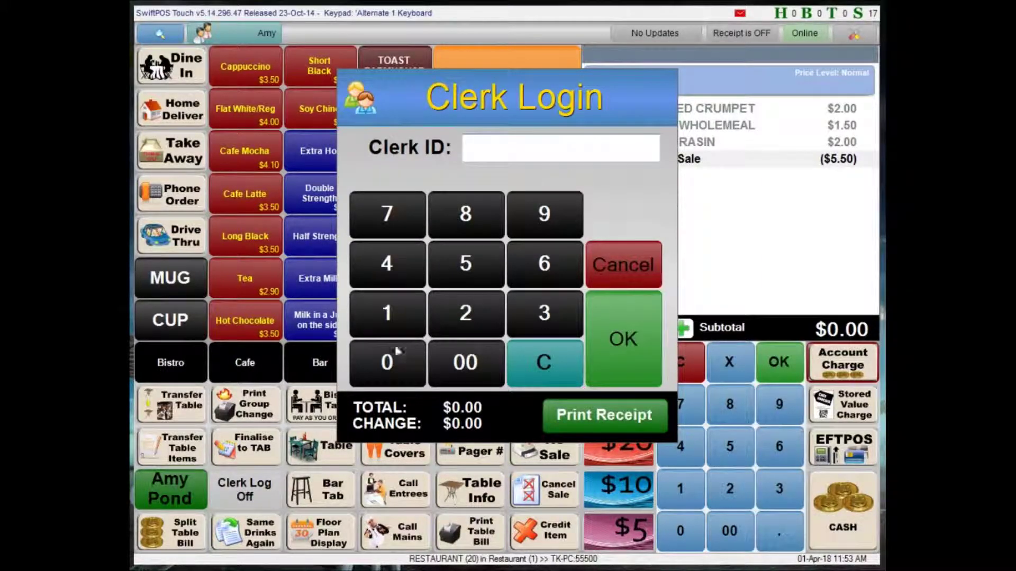
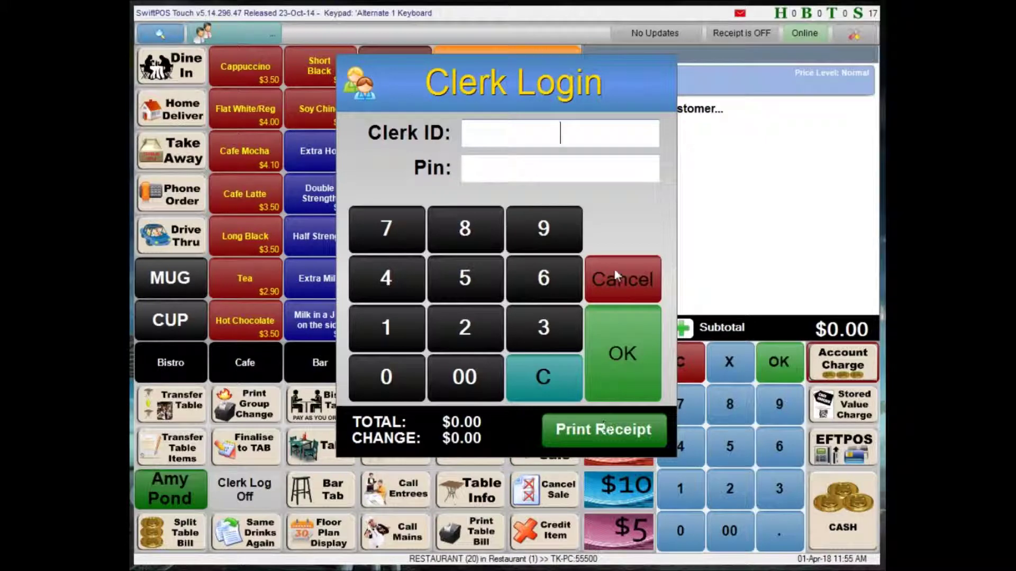
Dismiss the clerk login prompt and set the authentication mode to Prompt for Pin (All Logins) in the clerk settings
click(636, 279)
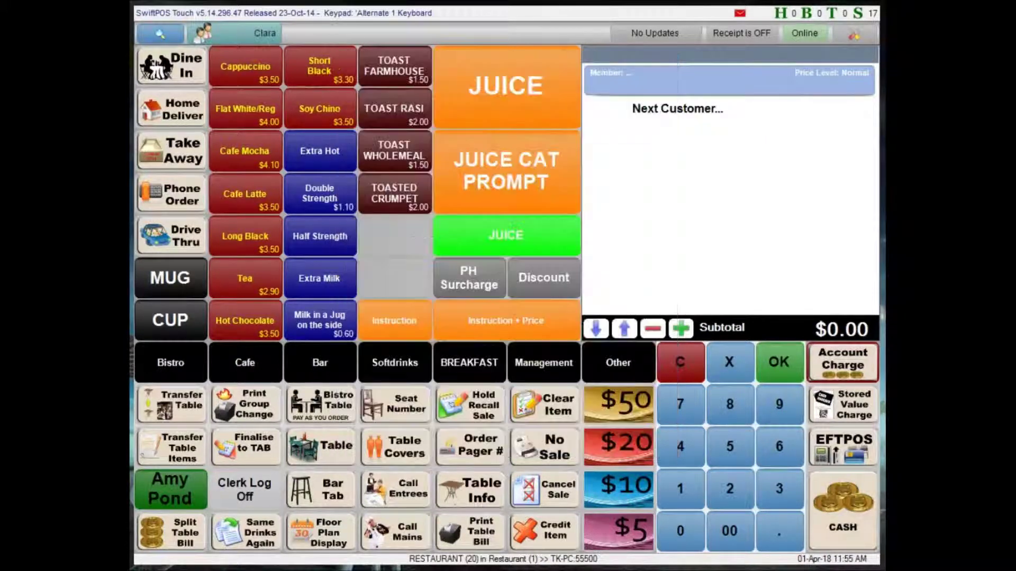
click(854, 34)
click(465, 196)
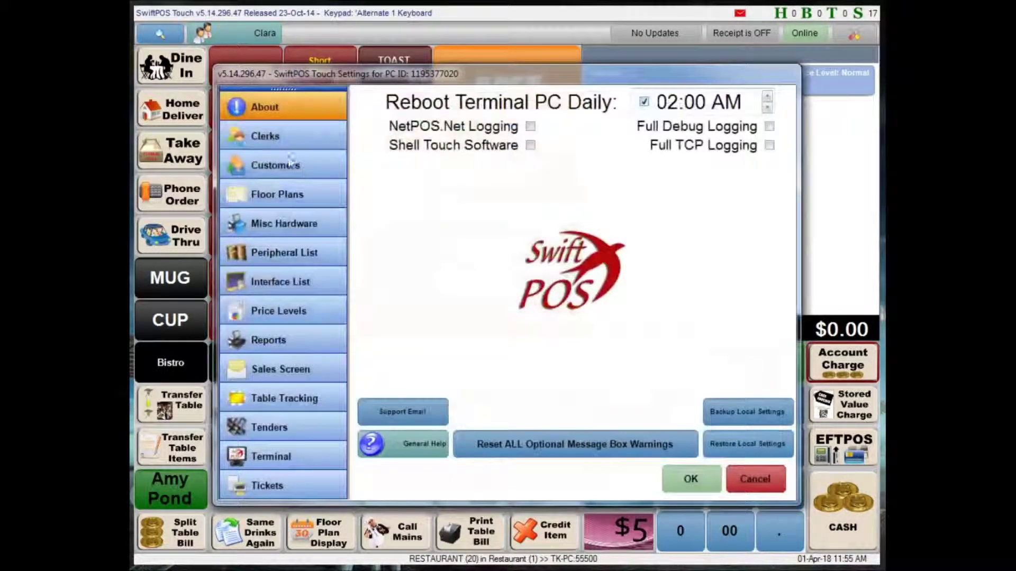
click(290, 138)
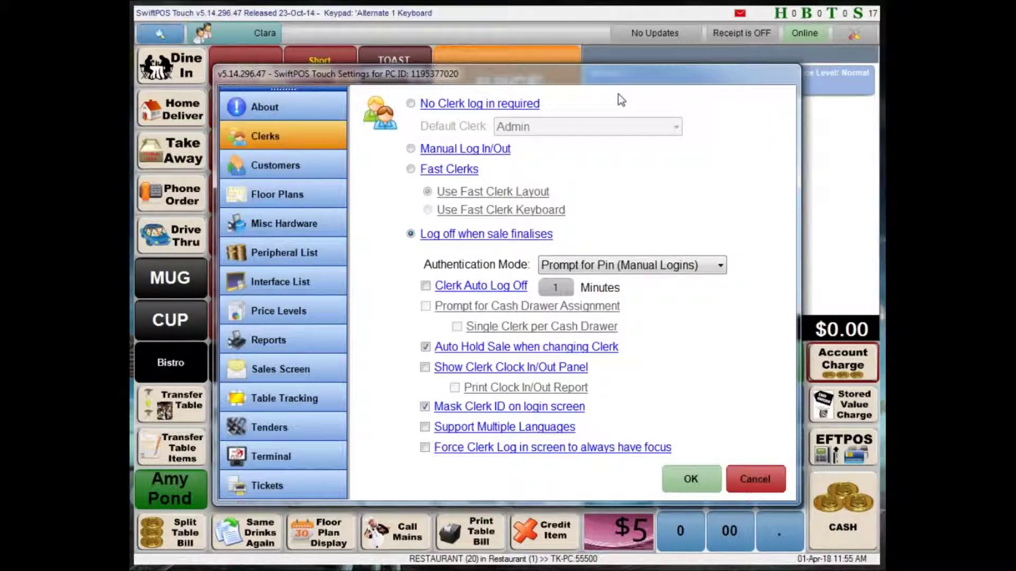
click(641, 264)
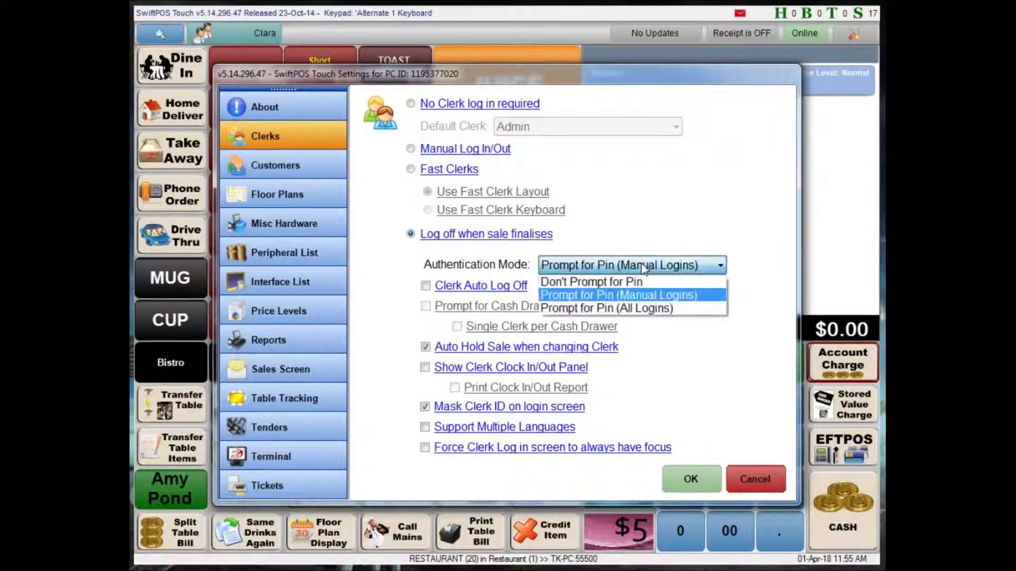
click(656, 308)
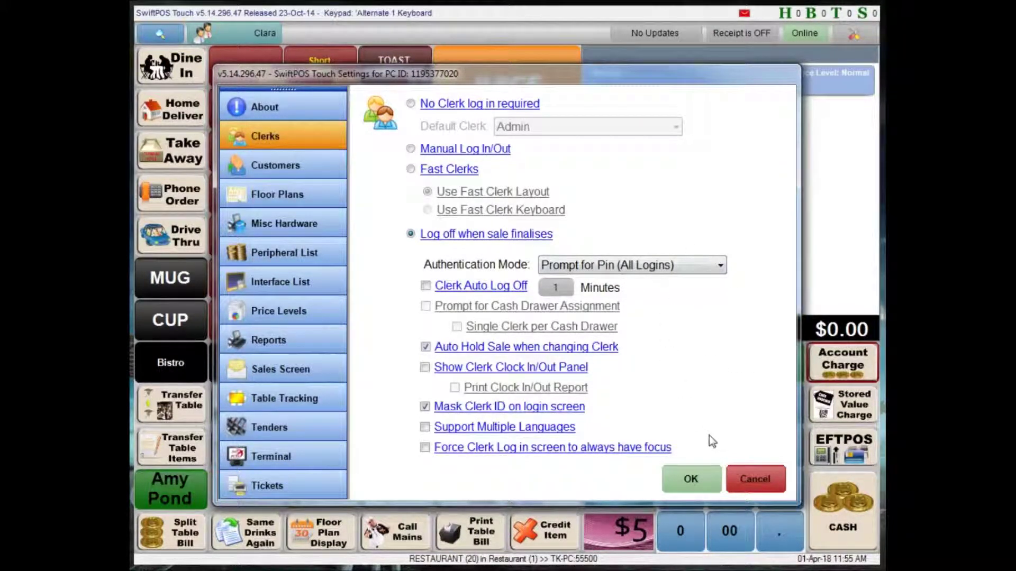
Change the login mode to Fast Clerks and enable Clerk Auto Log Off with a timeout of 2 minutes
click(410, 169)
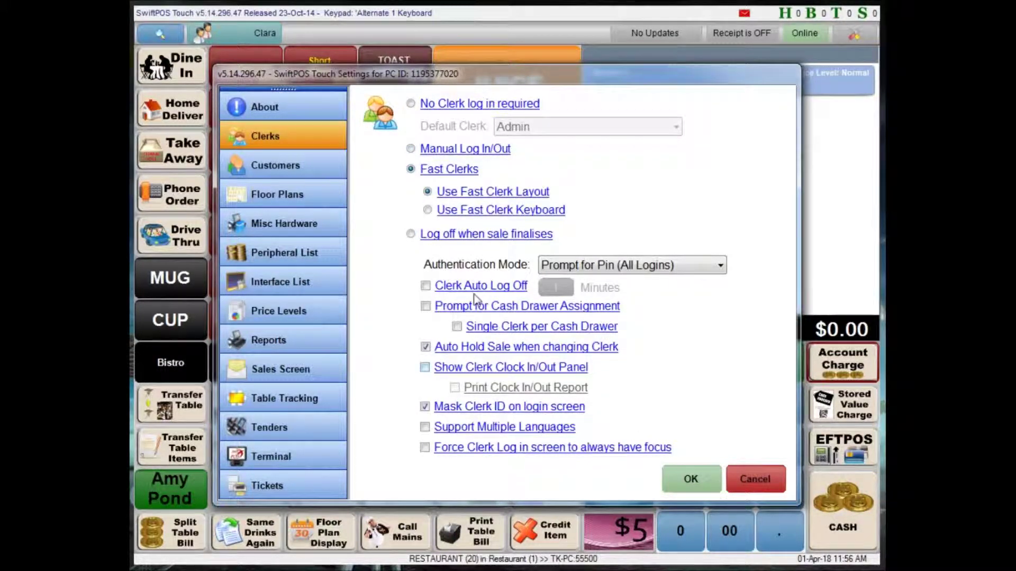
click(425, 287)
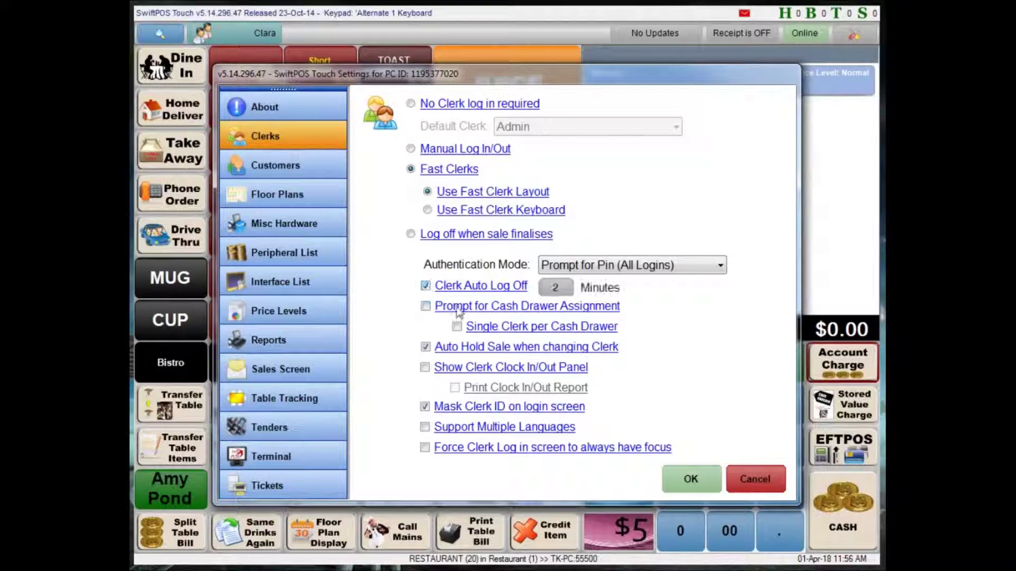
click(556, 291)
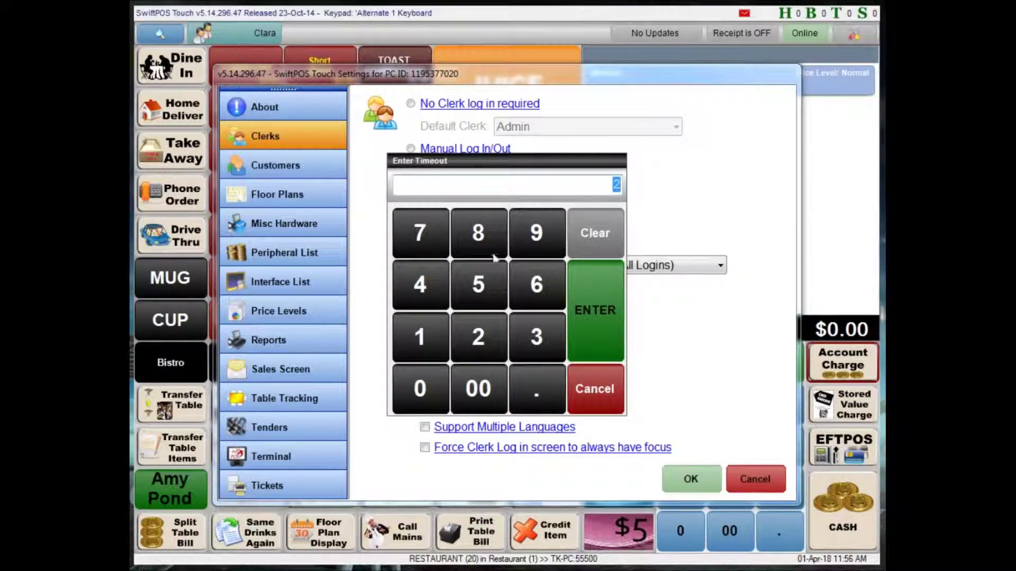
click(482, 343)
click(600, 316)
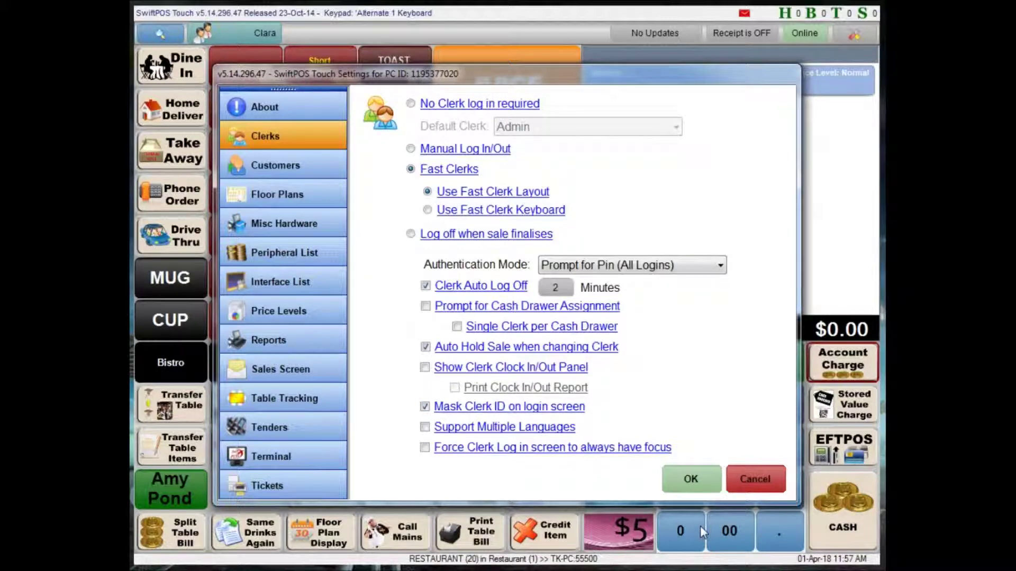
Save the settings with authentication mode Don't Prompt for Pin and open the sales screen as the clerk beside LOG OFF
click(688, 268)
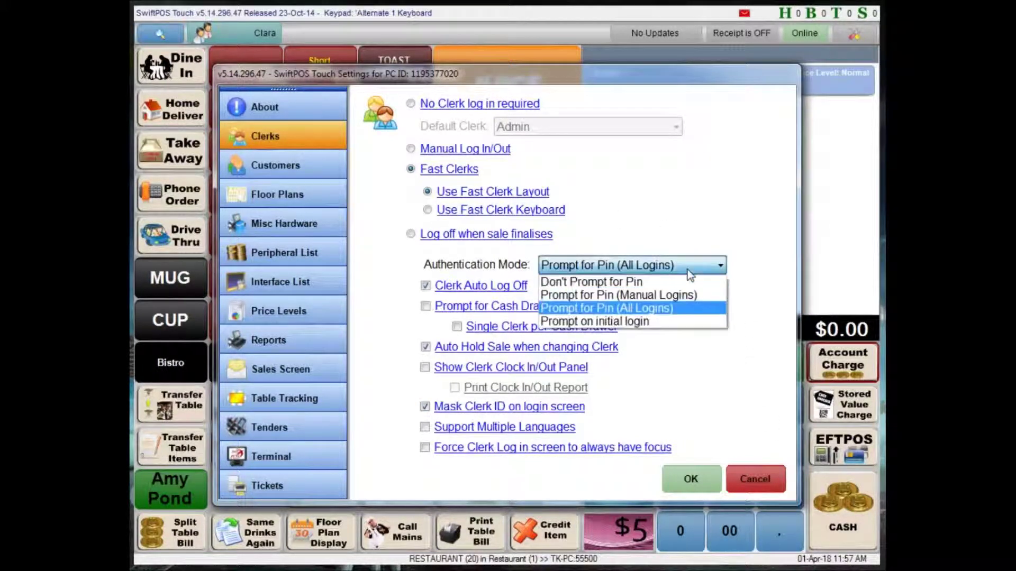
click(693, 283)
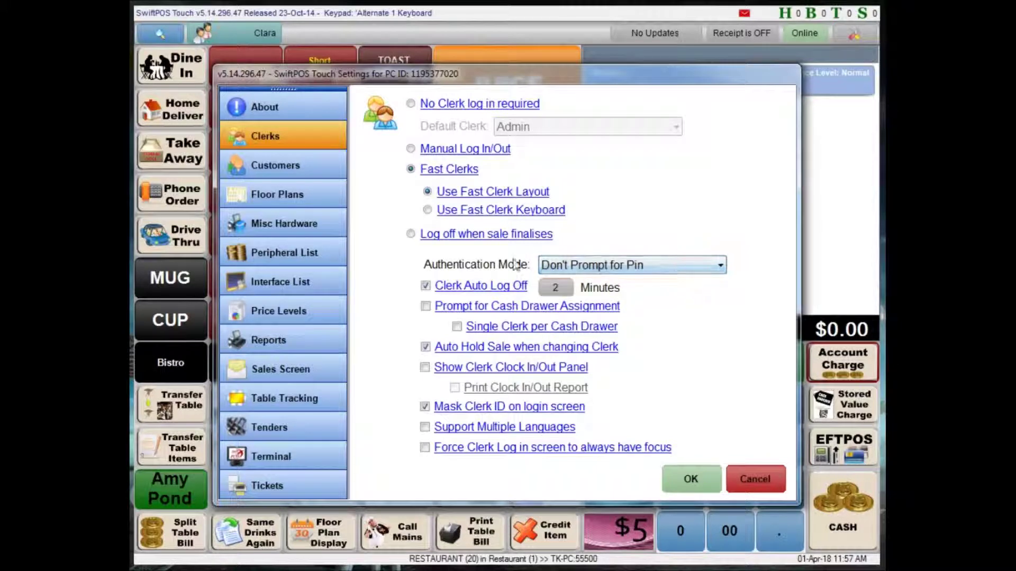
click(691, 479)
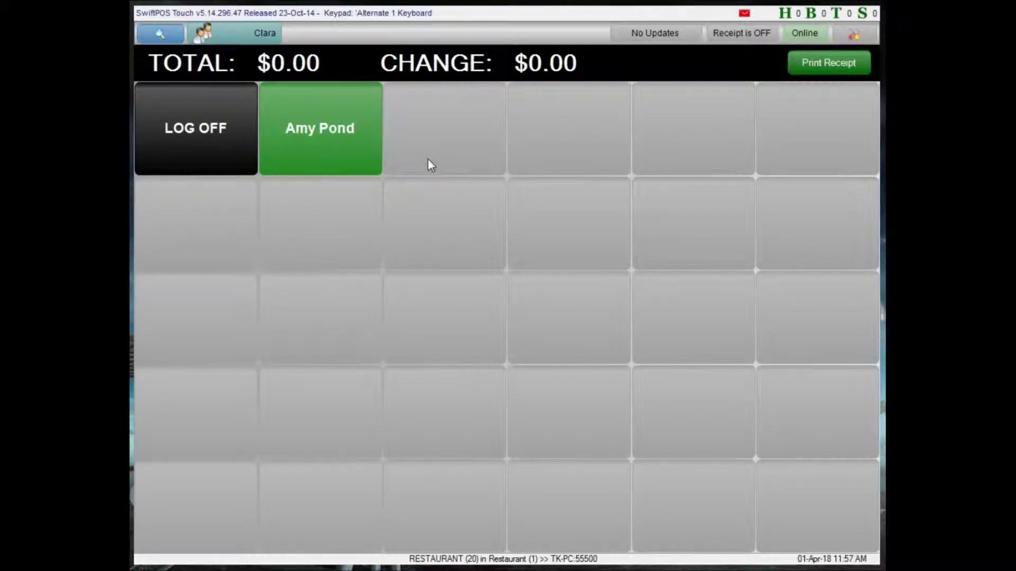
click(346, 132)
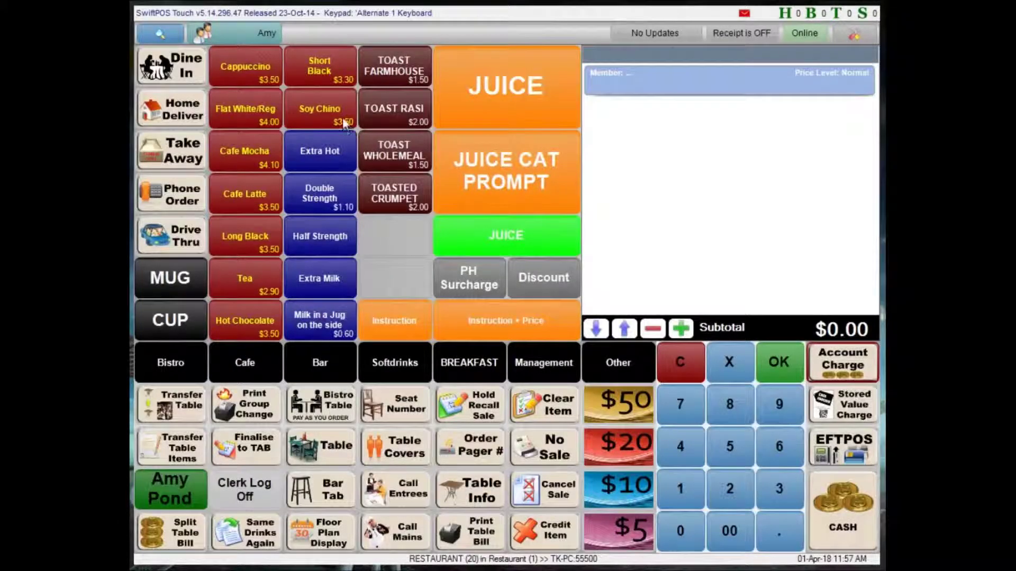
Ring up a trial sale of toasted crumpet, wholemeal toast, raisin toast and farmhouse toast
click(408, 200)
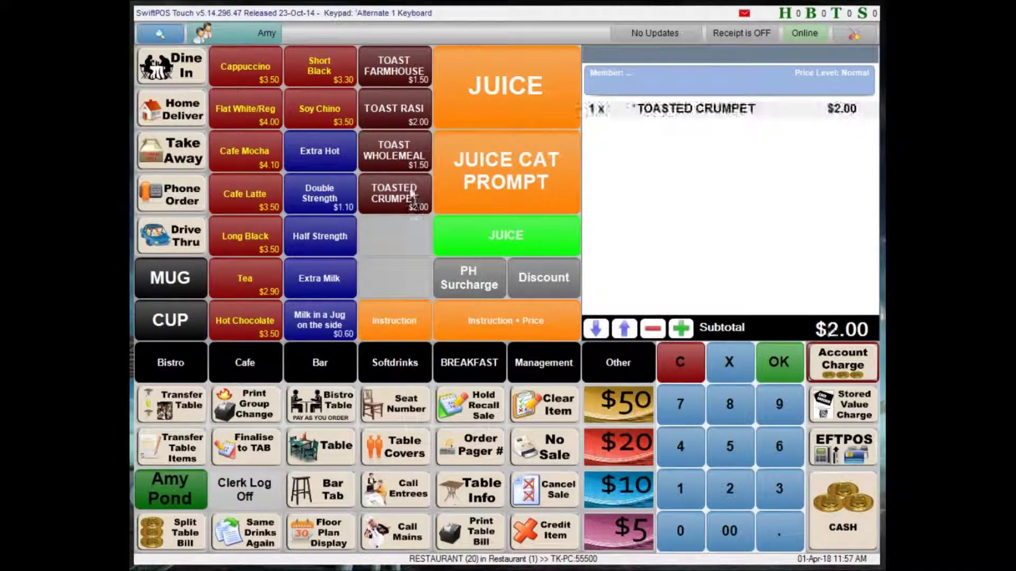
click(404, 153)
click(405, 114)
click(406, 74)
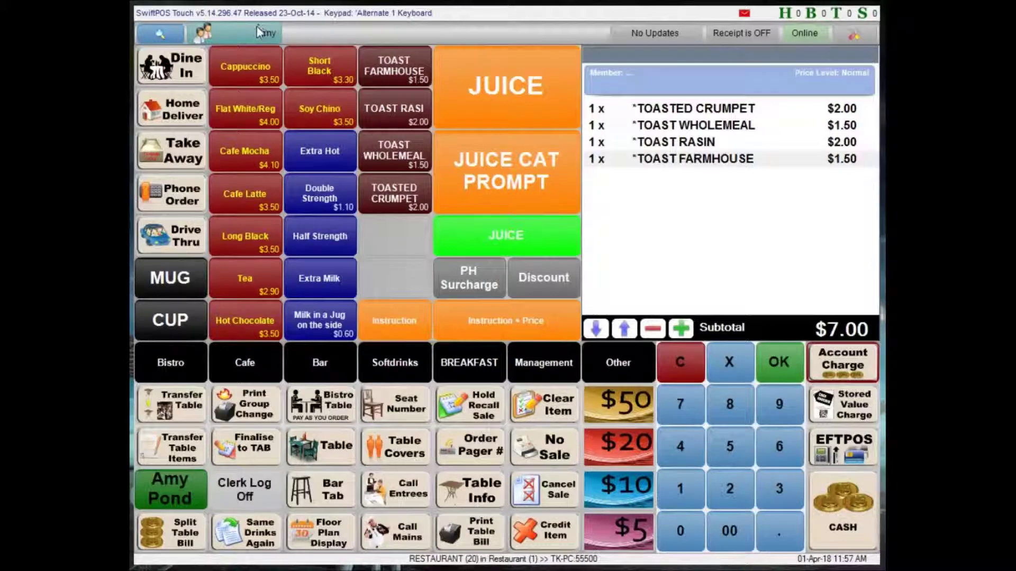
Switch from the unfinished sale to the second listed clerk on the fast clerk screen
key(Return)
click(464, 153)
click(503, 204)
click(616, 338)
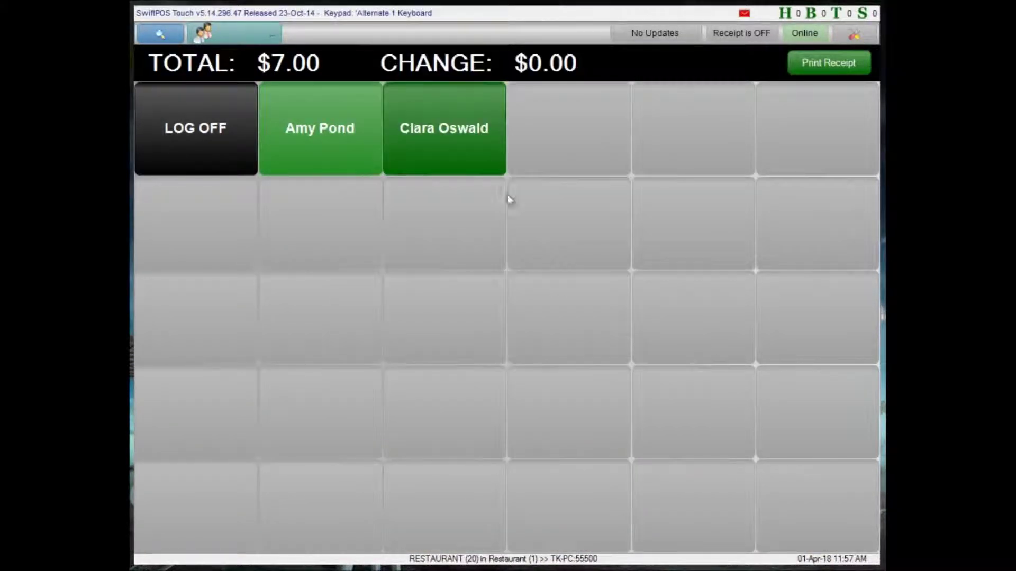
click(446, 139)
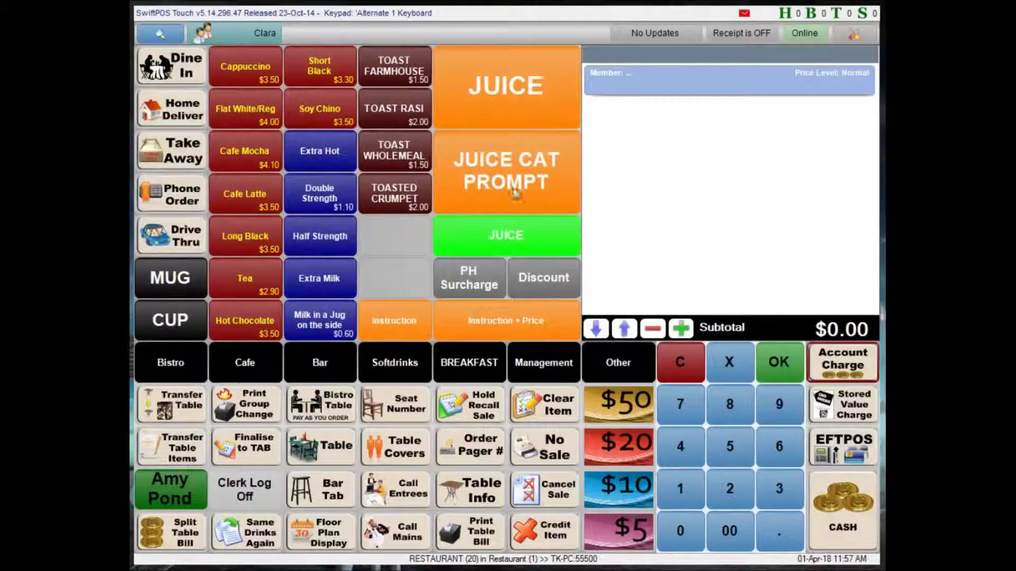
Ring up toasted crumpet, wholemeal, raisin and farmhouse toast as the second clerk and cancel that sale
click(394, 197)
click(394, 154)
click(394, 111)
click(407, 66)
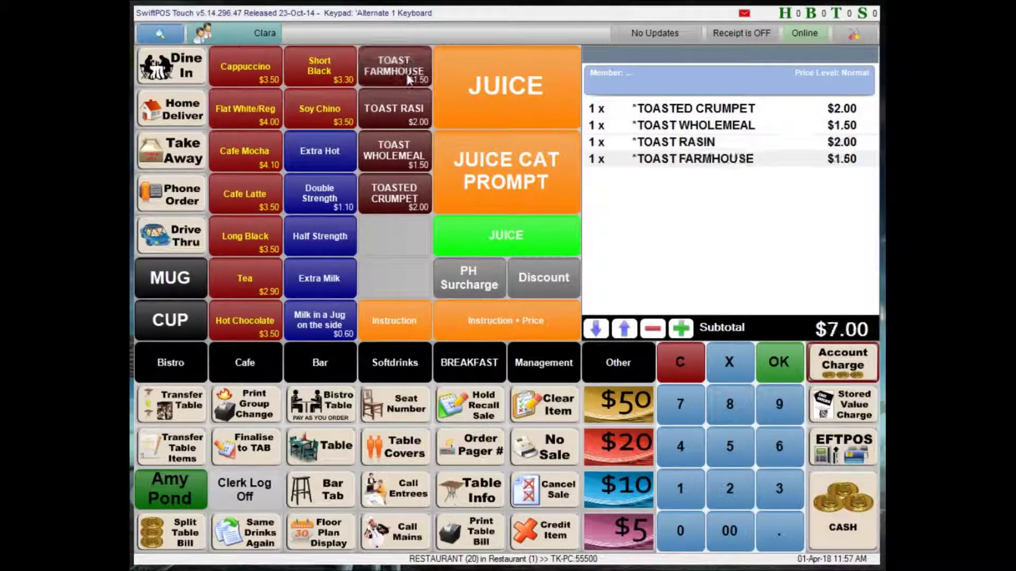
click(404, 110)
click(557, 497)
click(469, 356)
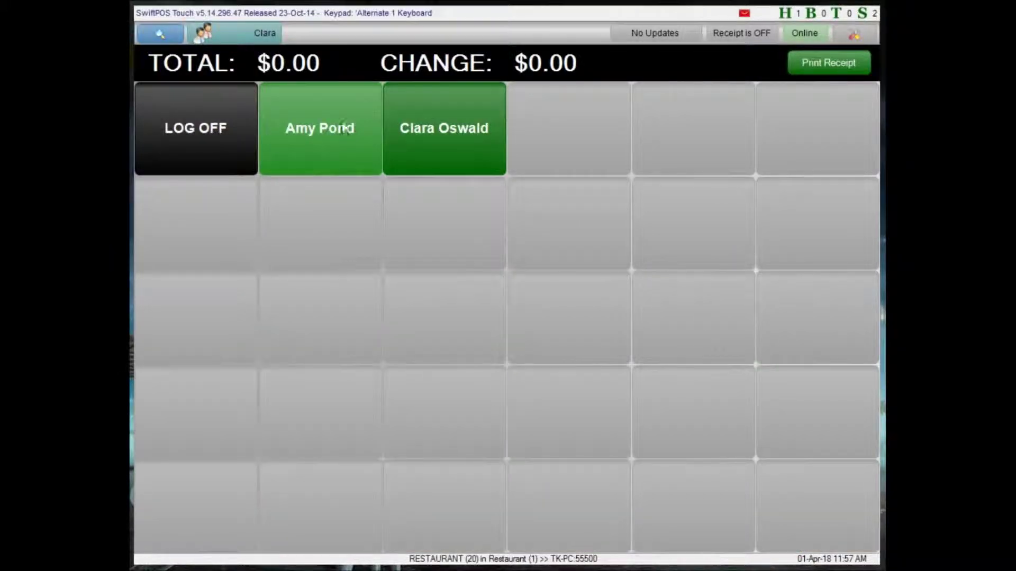
Return to the held toast sale as the clerk beside LOG OFF and cancel it
click(329, 131)
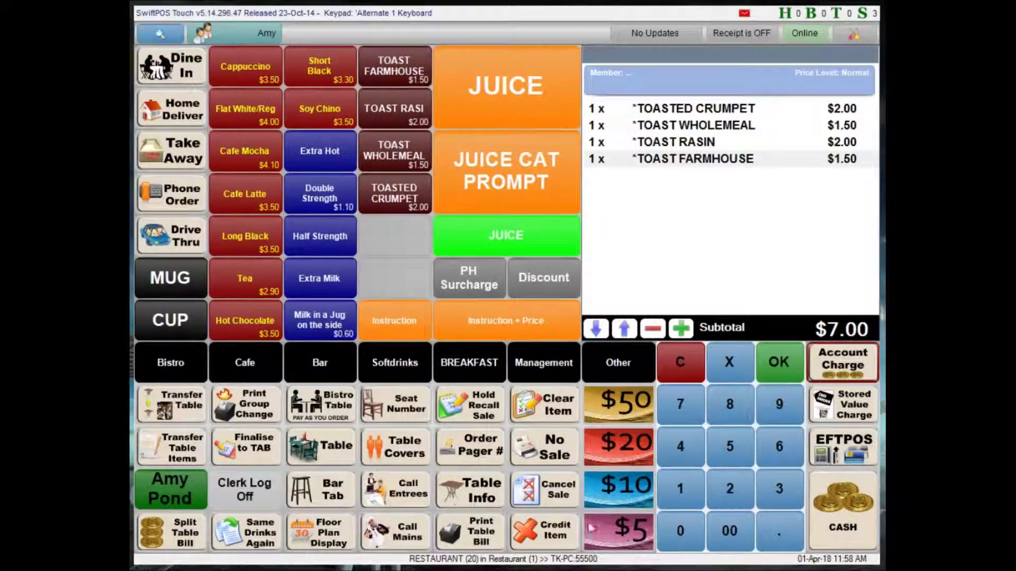
click(558, 502)
click(466, 357)
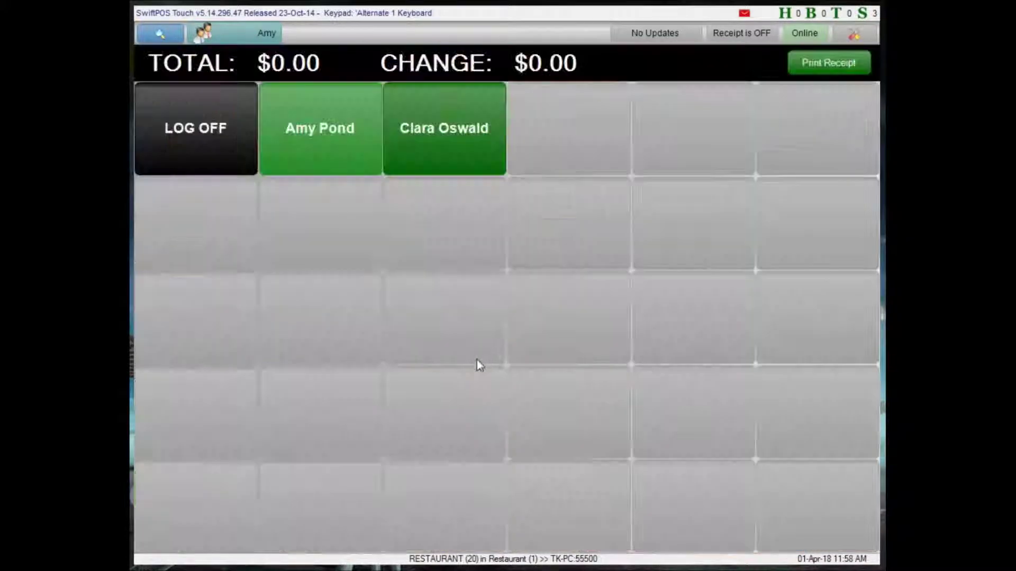
Log in as the clerk beside LOG OFF, enable Show Clerk Clock In/Out Panel in the clerk settings and save
click(343, 138)
click(855, 35)
click(472, 184)
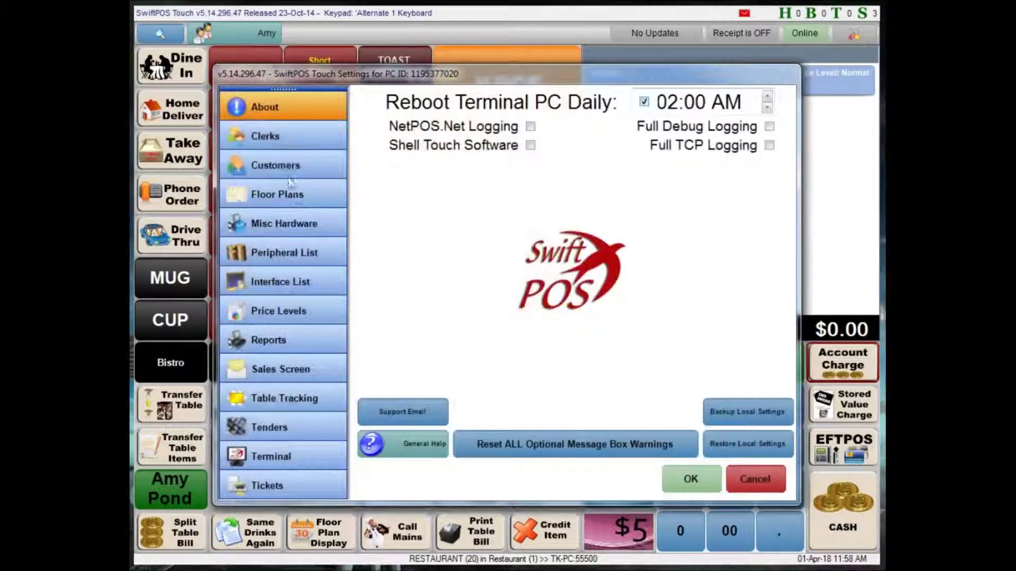
click(278, 136)
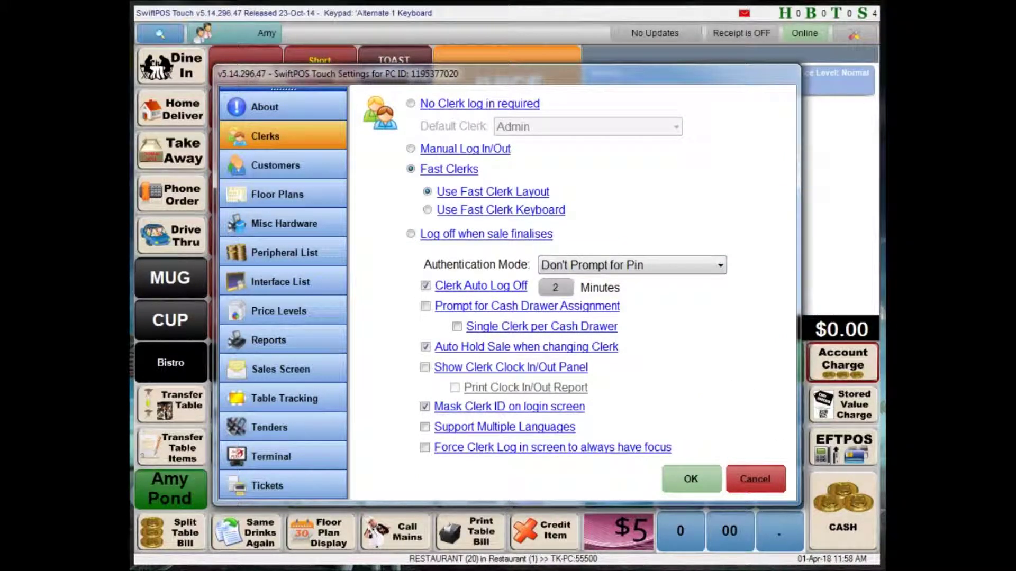
click(425, 370)
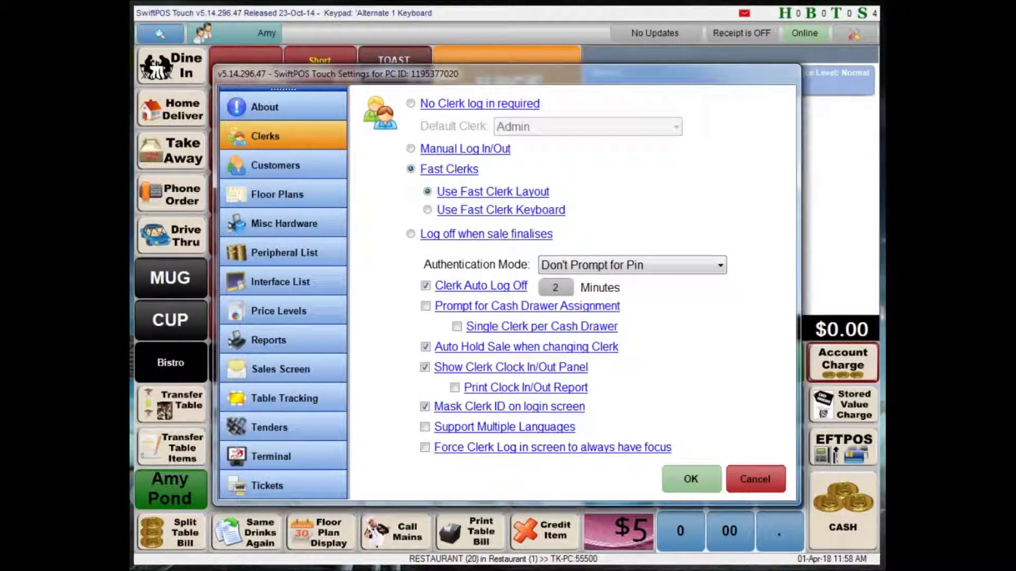
click(699, 483)
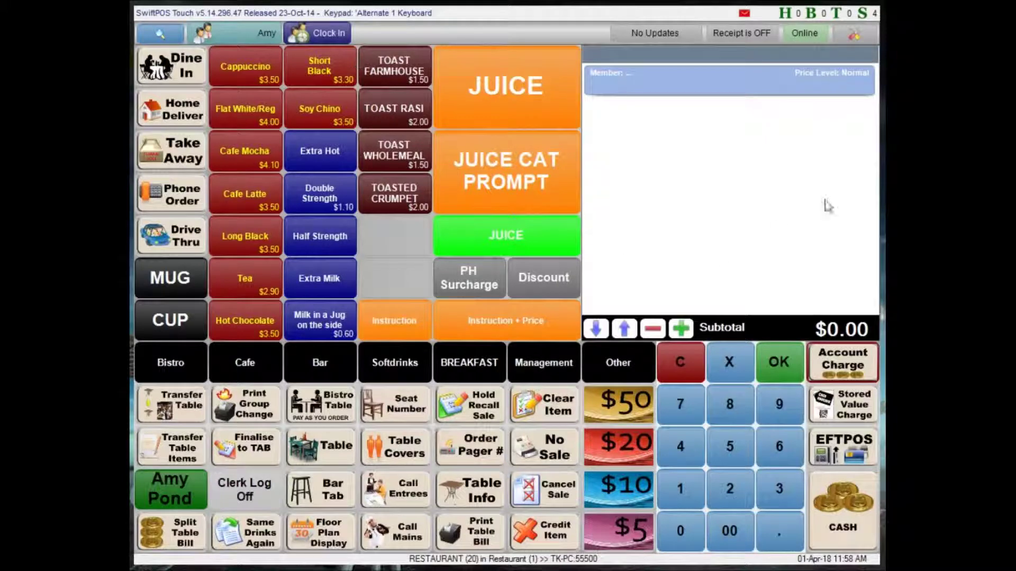
Disable Mask Clerk ID on login screen in the terminal's clerk settings and save
click(855, 36)
click(484, 192)
click(267, 137)
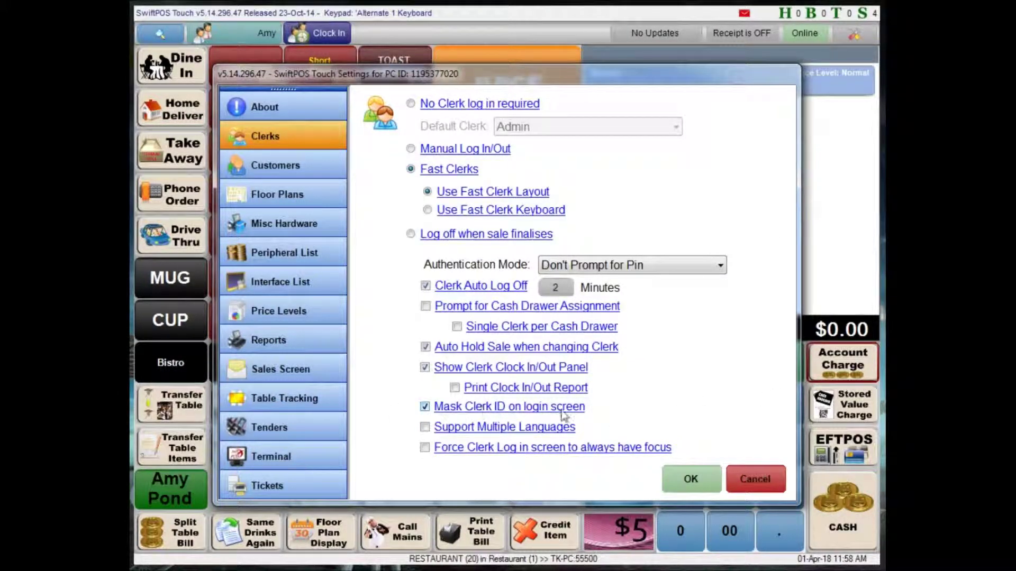
click(425, 407)
click(693, 479)
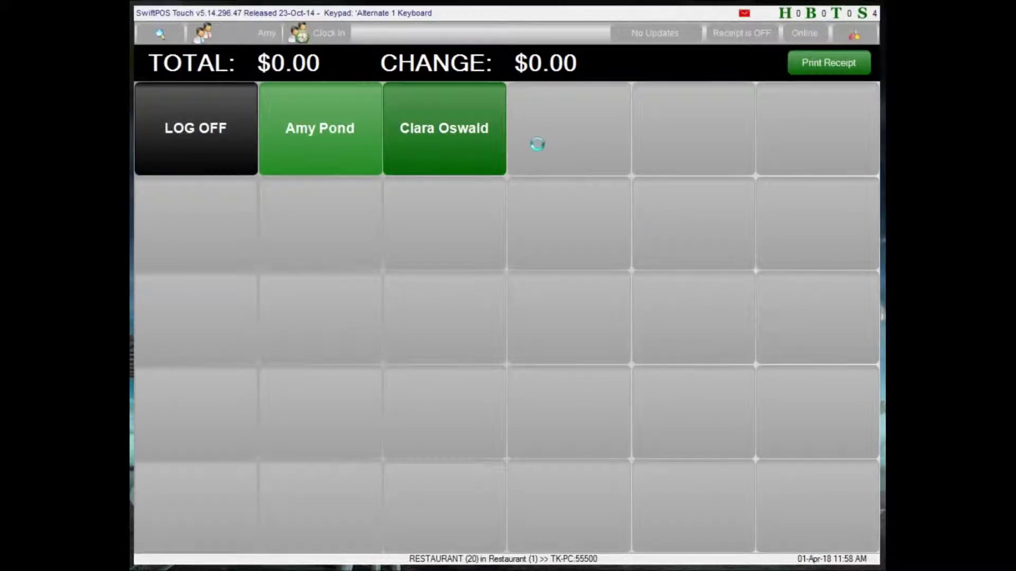
Add a third clerk to the first empty fast clerk tile by entering the clerk ID
click(537, 144)
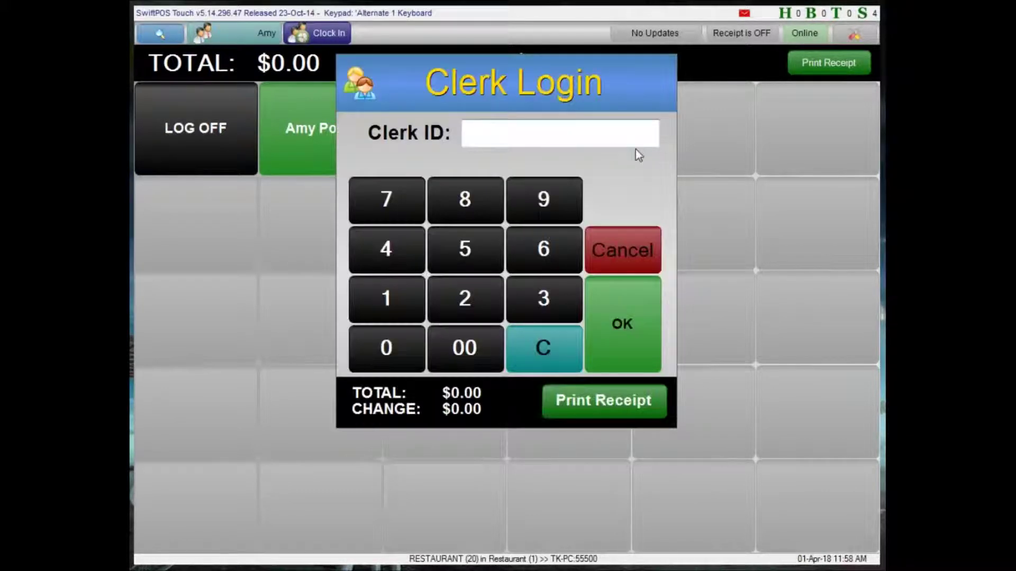
click(551, 304)
click(613, 317)
click(516, 349)
click(402, 252)
click(603, 316)
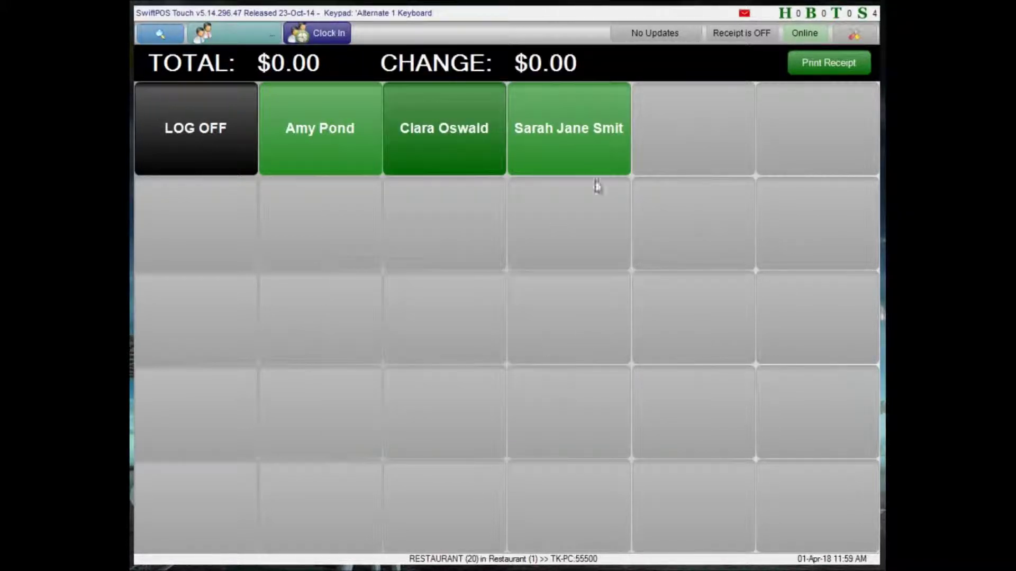
As the clerk beside LOG OFF, enable Force Clerk Log in screen to always have focus, save, and reopen the sales screen
click(342, 128)
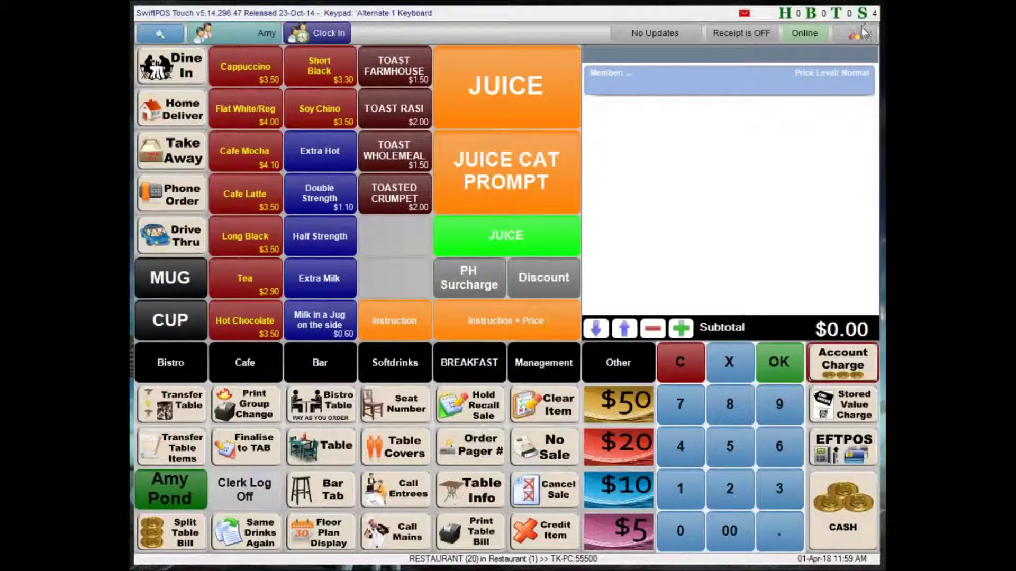
click(861, 33)
click(530, 189)
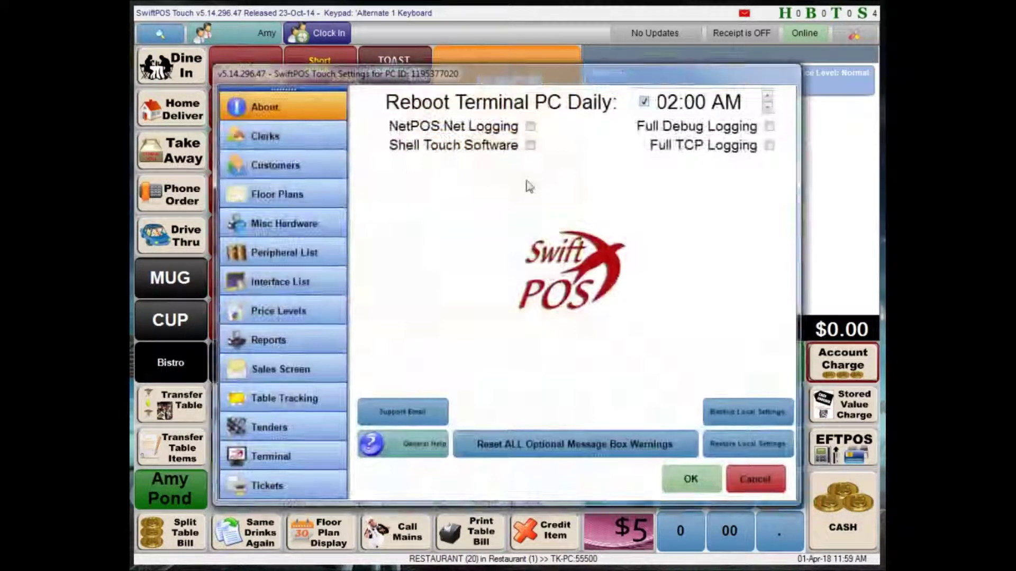
click(264, 136)
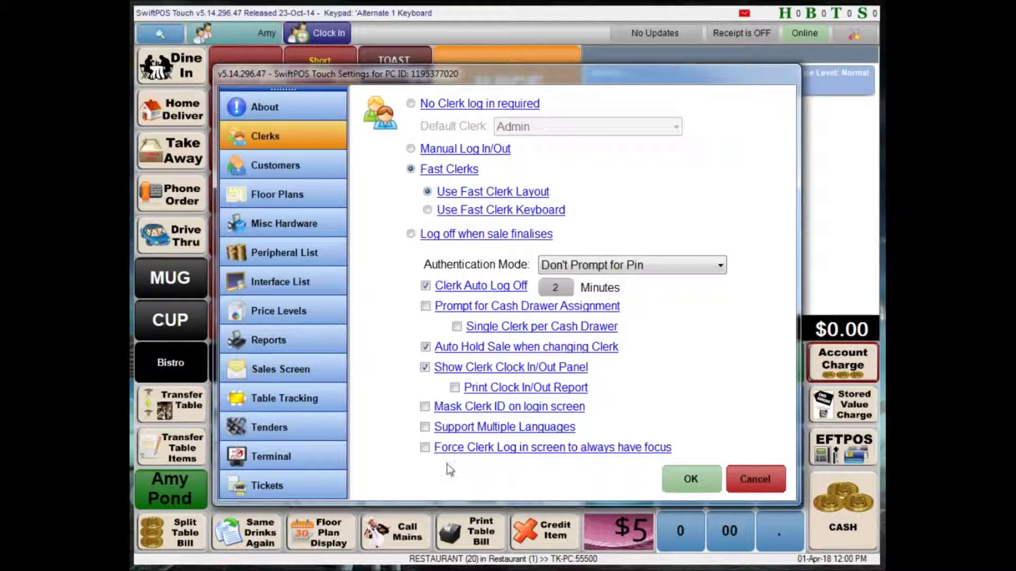
click(426, 448)
click(715, 478)
click(346, 156)
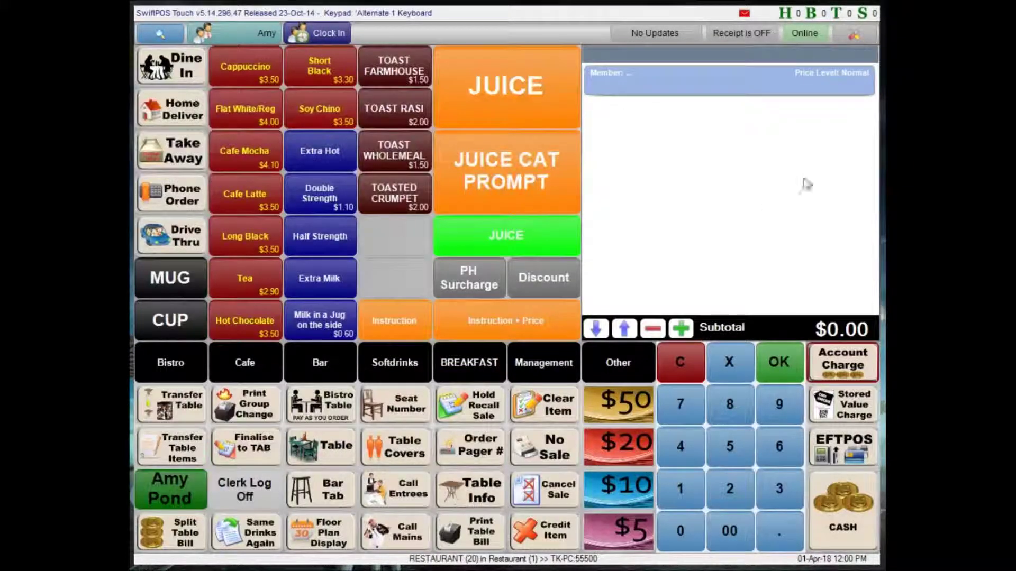
Set the authentication mode to Prompt for Pin (Manual Logins), save the settings, and log the clerk in with the PIN
click(856, 35)
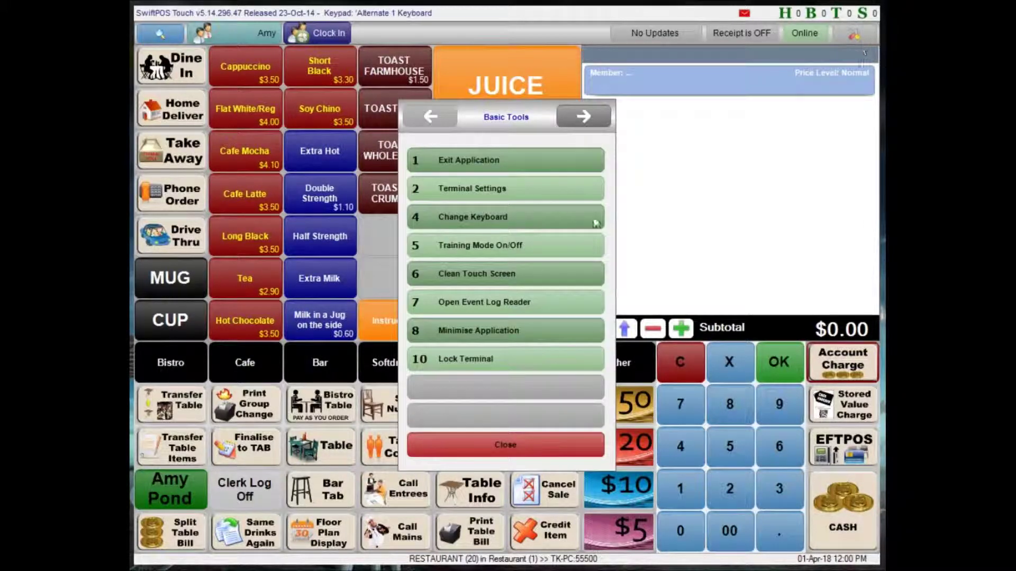
click(533, 195)
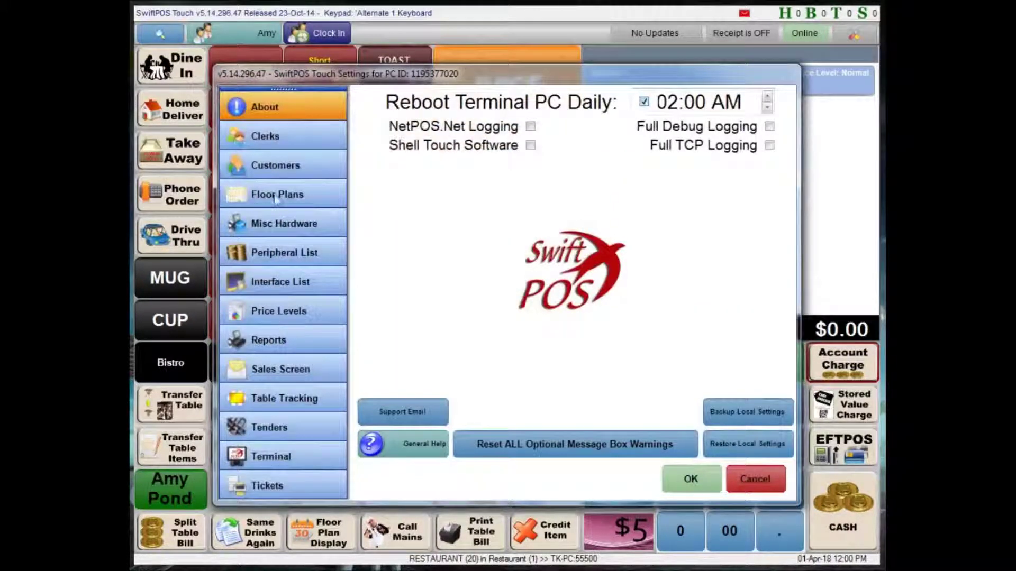
click(292, 138)
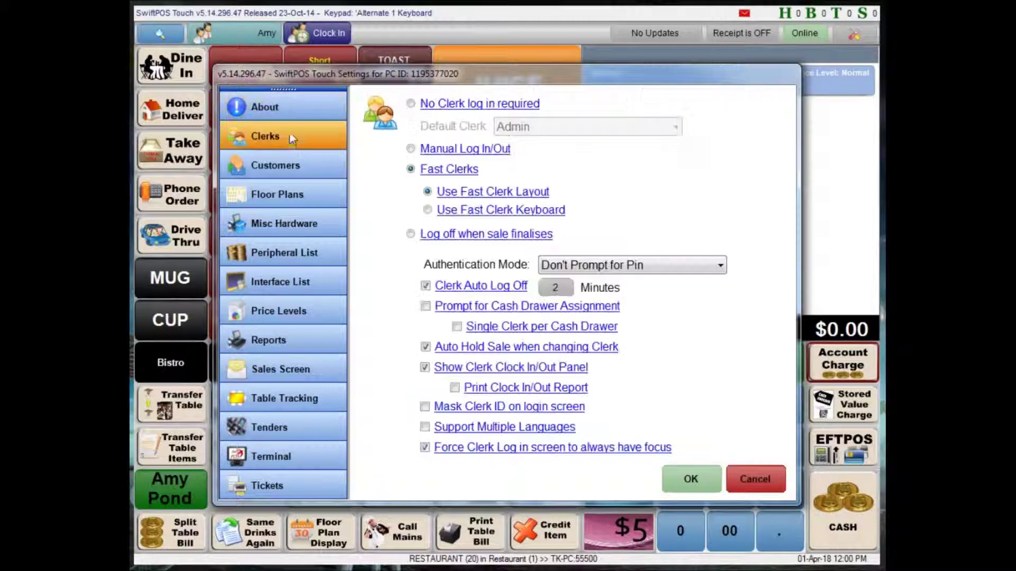
click(609, 265)
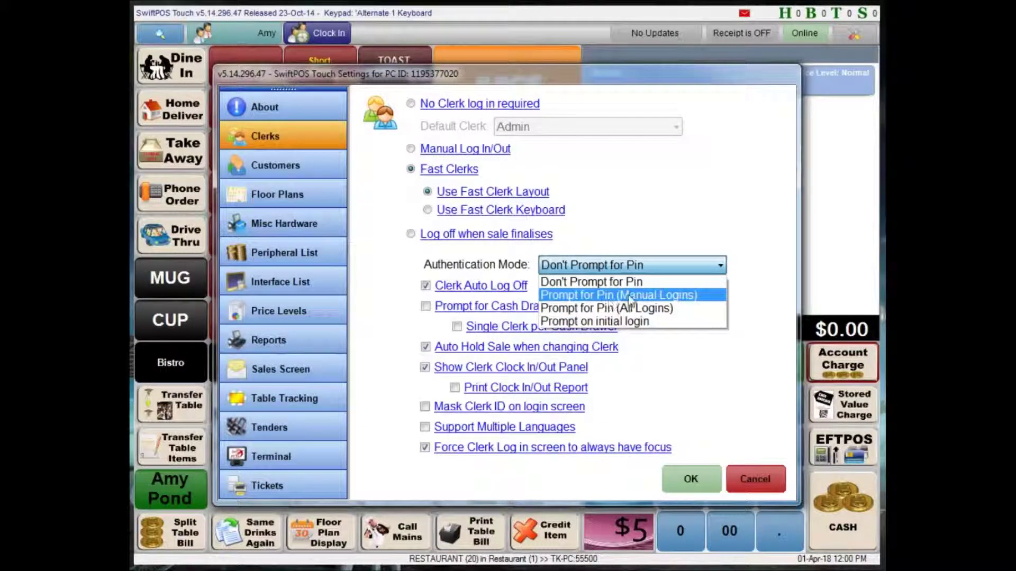
click(628, 298)
click(690, 479)
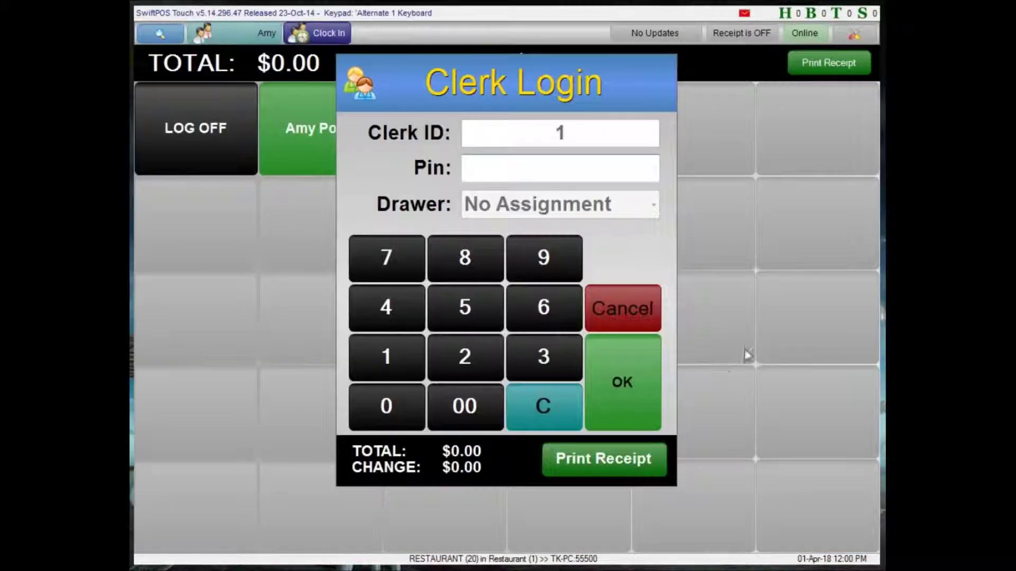
click(482, 372)
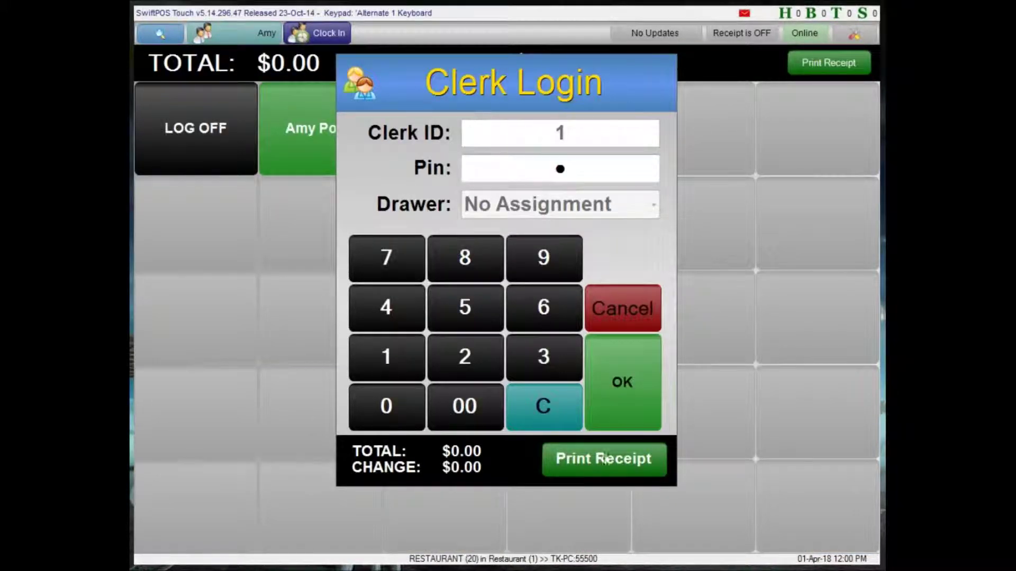
click(629, 398)
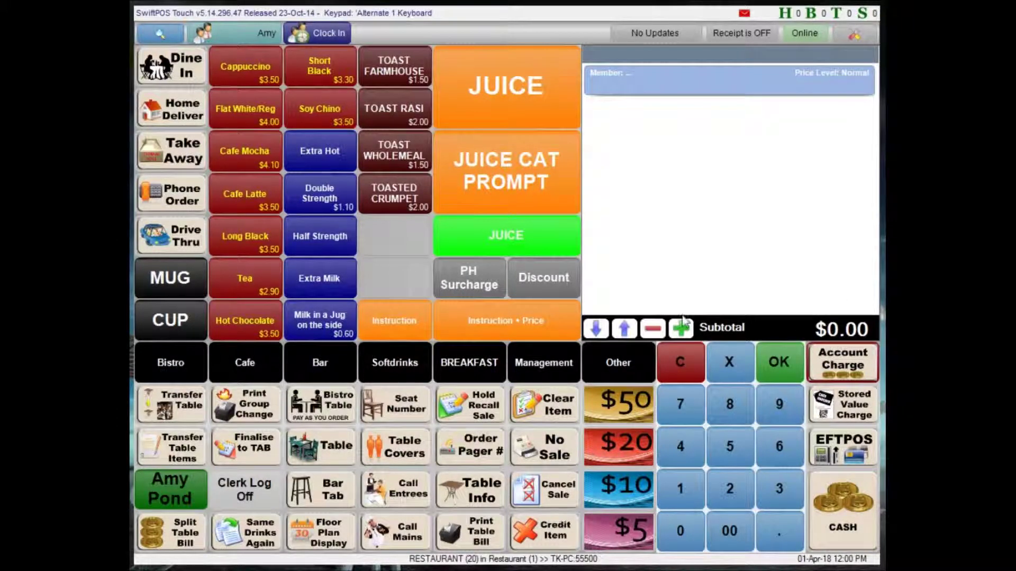